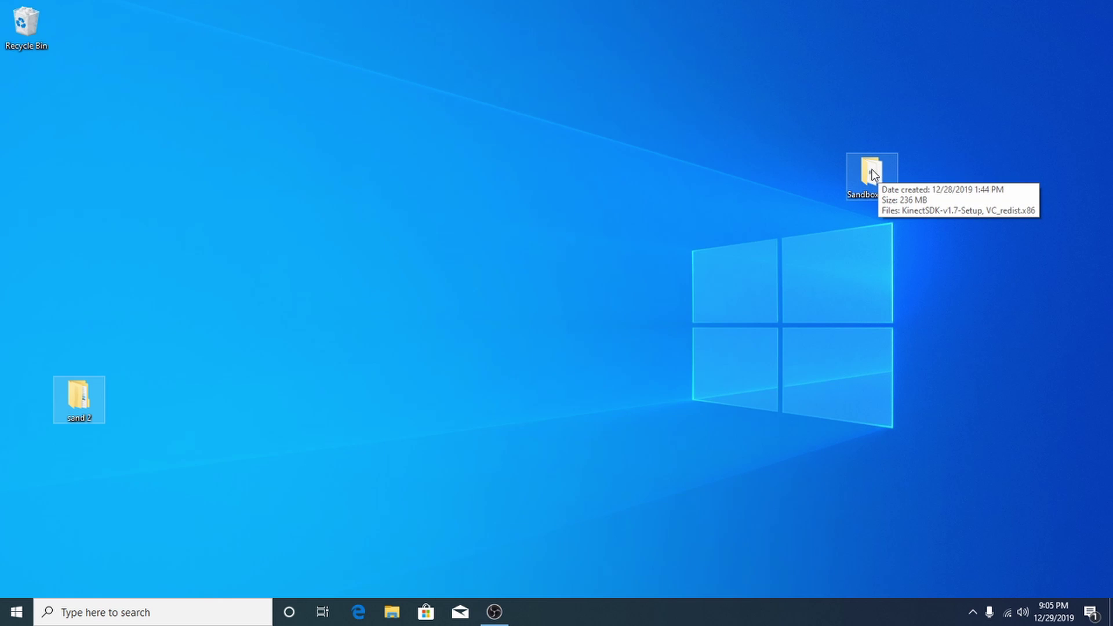
Install the Microsoft Visual C++ 2015-2019 Redistributable (x86) from VC_redist.x86 in the Sandbox Files folder, accepting the license terms
left_click(871, 169)
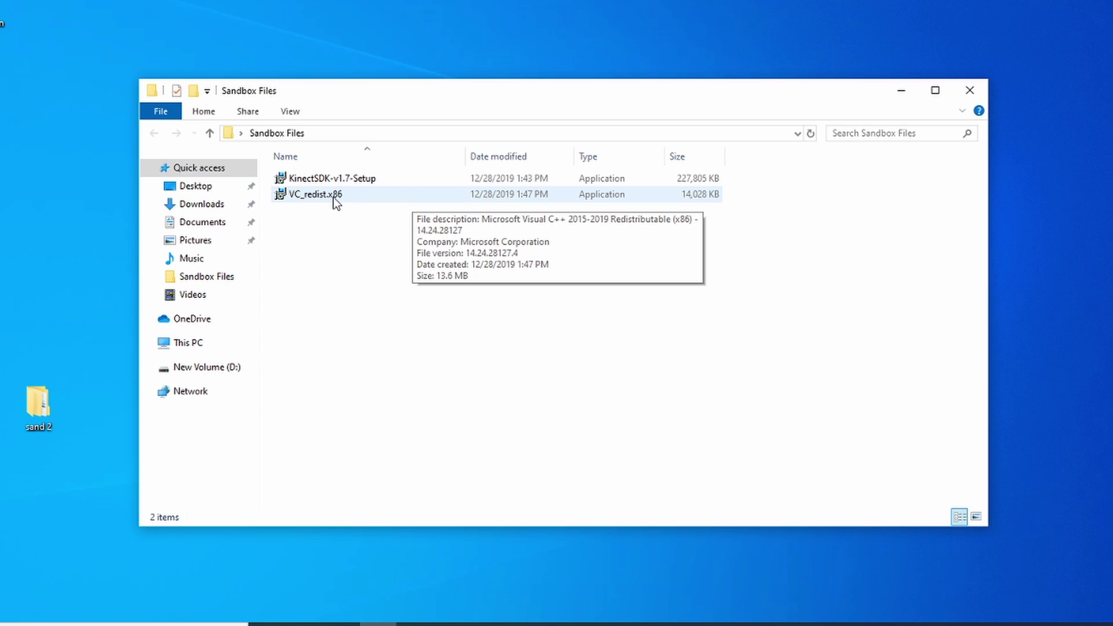
double_click(334, 197)
left_click(388, 367)
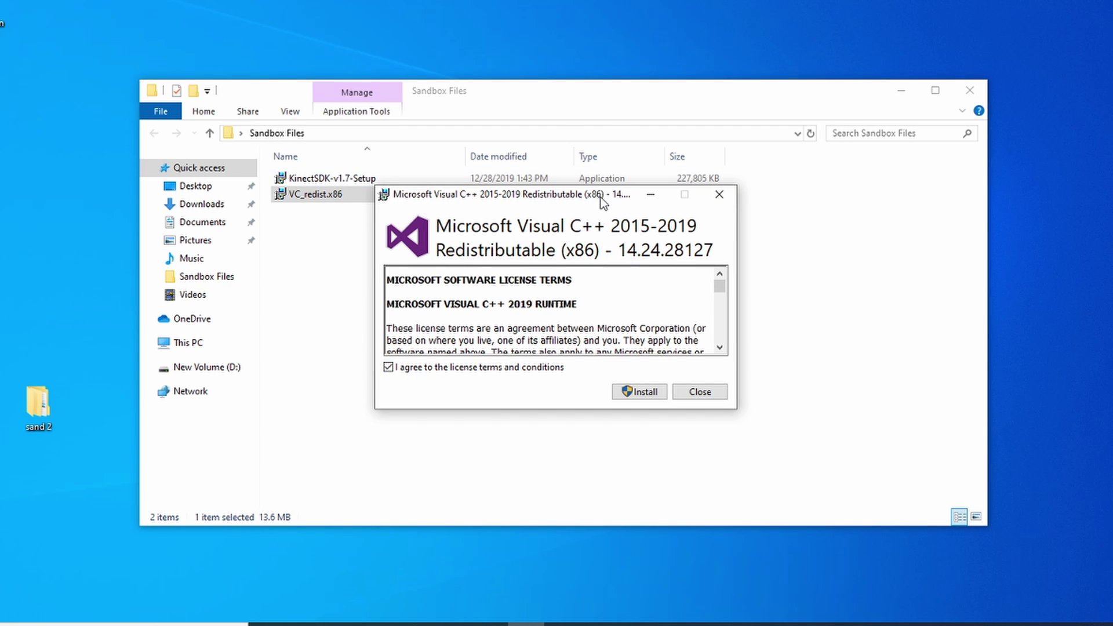
left_click(641, 393)
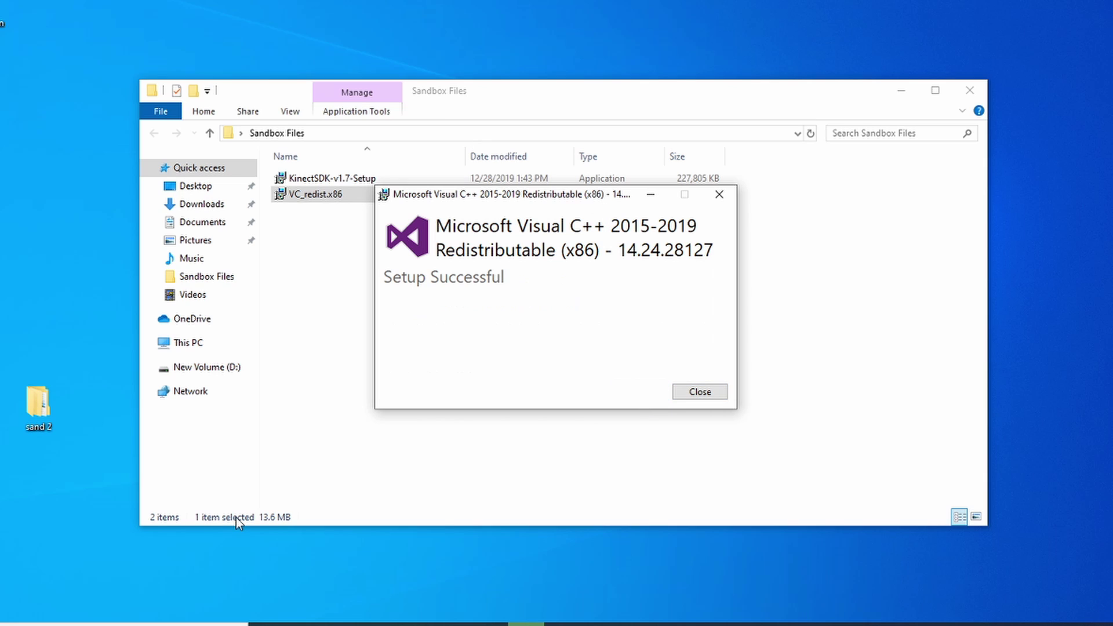
left_click(700, 391)
Install the Kinect for Windows SDK from KinectSDK-v1.7-Setup, accepting the license agreement, and close the finished setup
left_click(343, 178)
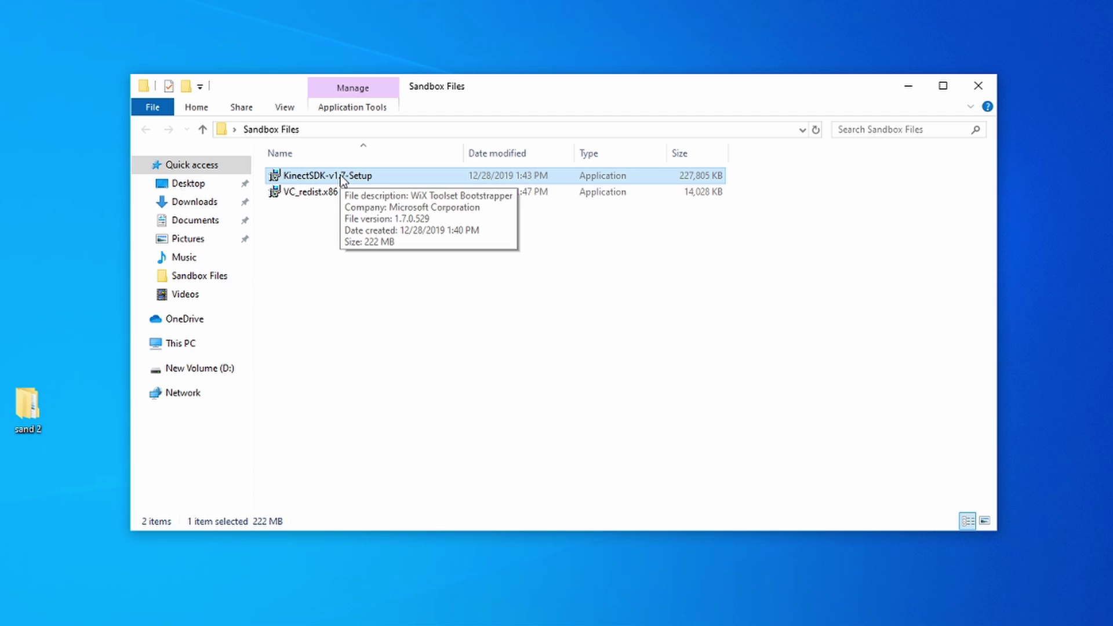
double_click(340, 175)
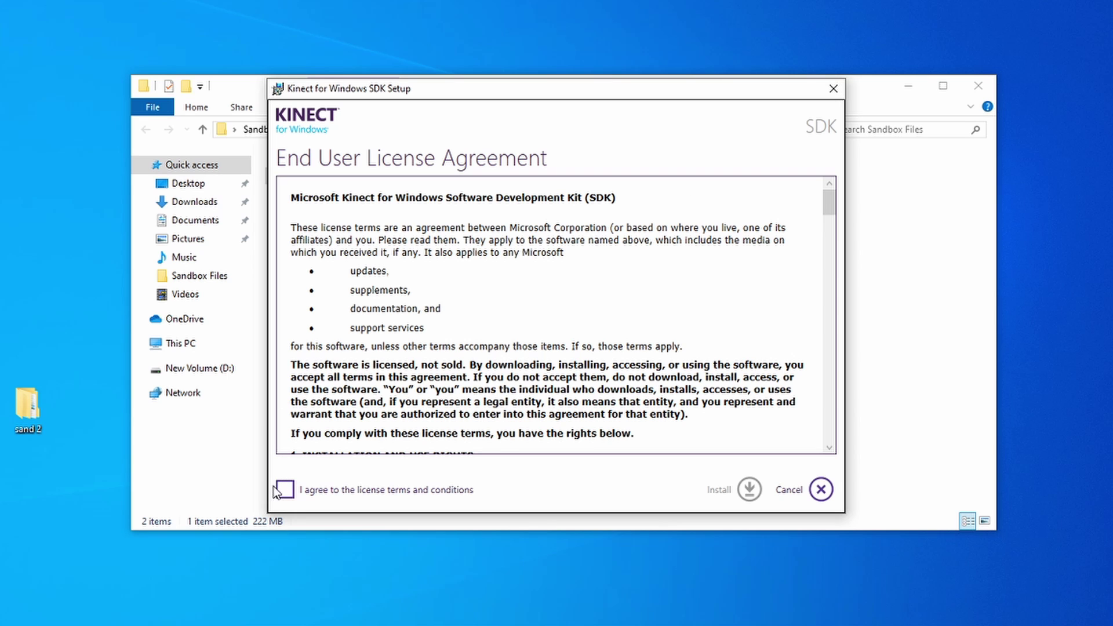
left_click(284, 494)
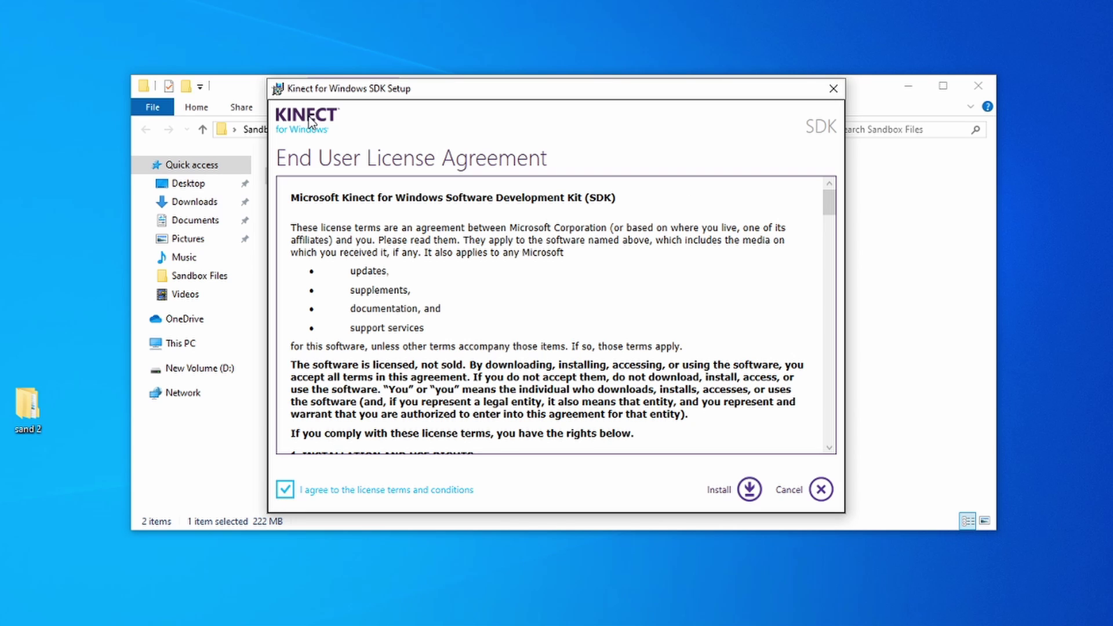
left_click(750, 489)
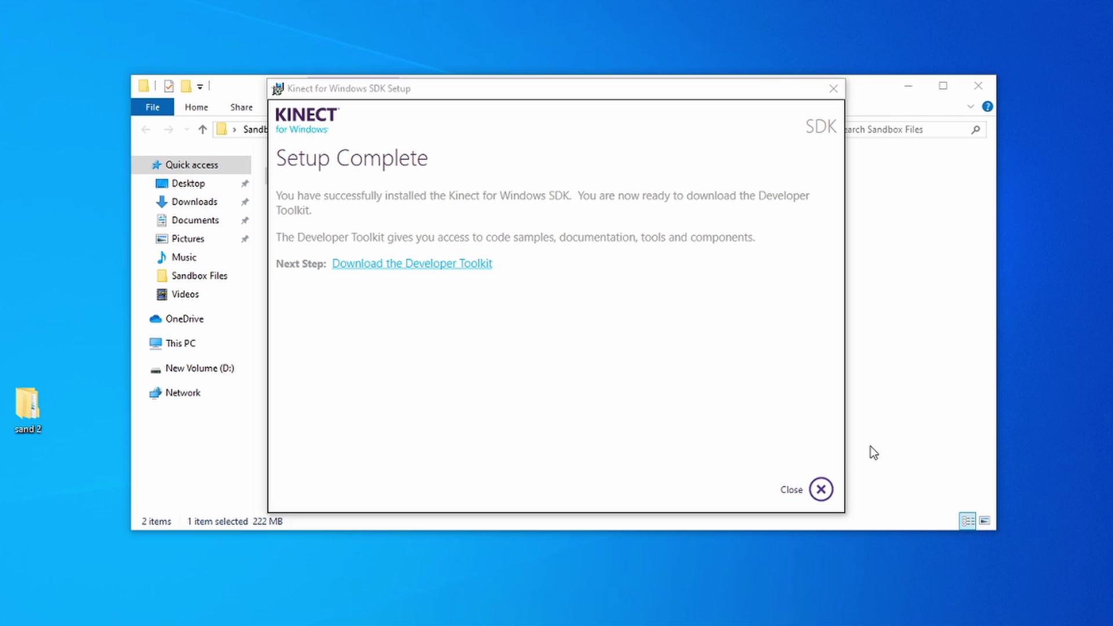
left_click(821, 489)
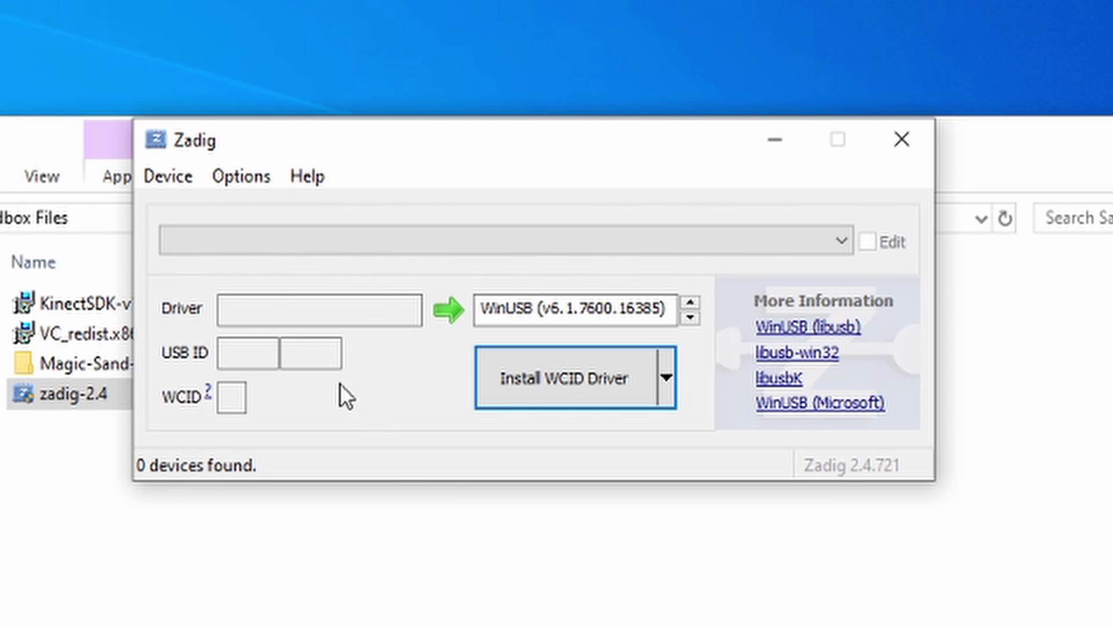
List all devices in Zadig and replace the Xbox NUI Camera driver with libusb-win32 (v1.2.6.0)
left_click(239, 171)
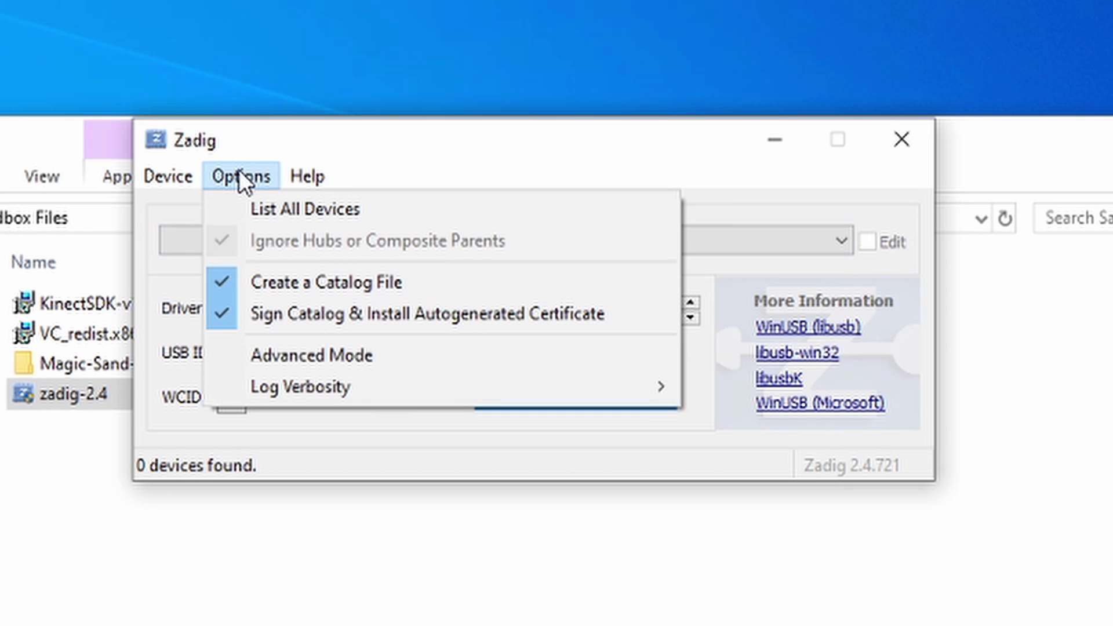
left_click(311, 209)
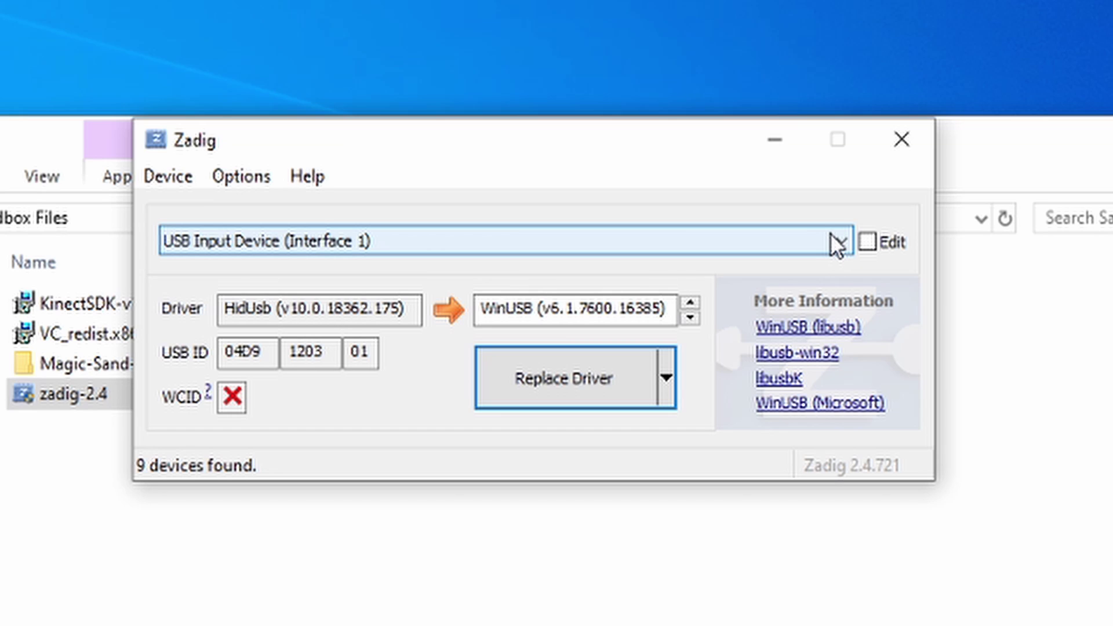
left_click(836, 244)
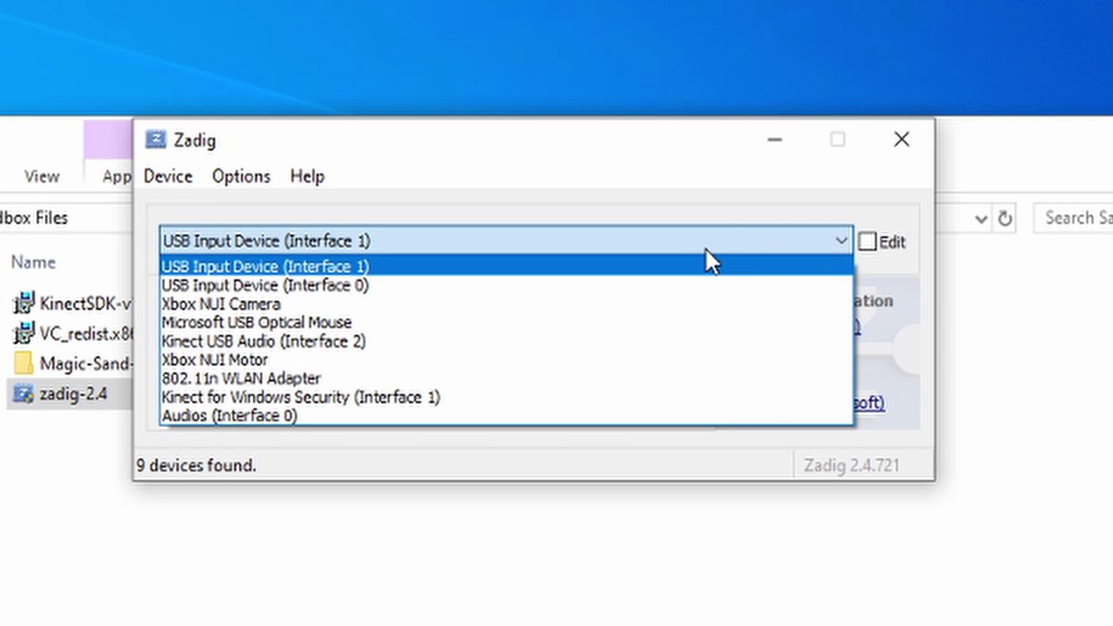
left_click(358, 301)
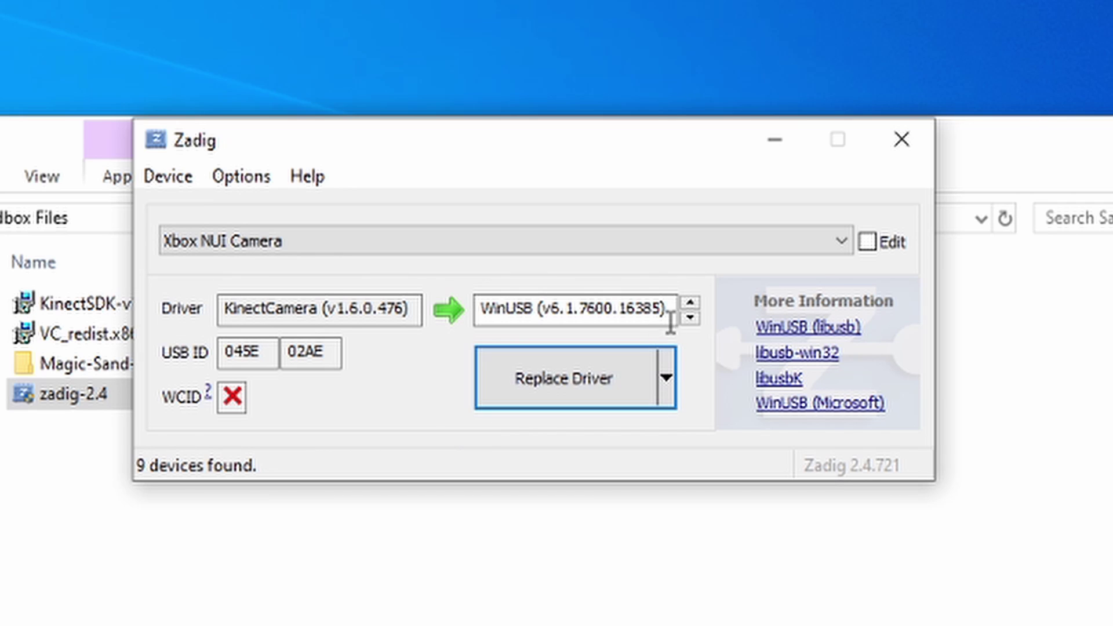
left_click(689, 319)
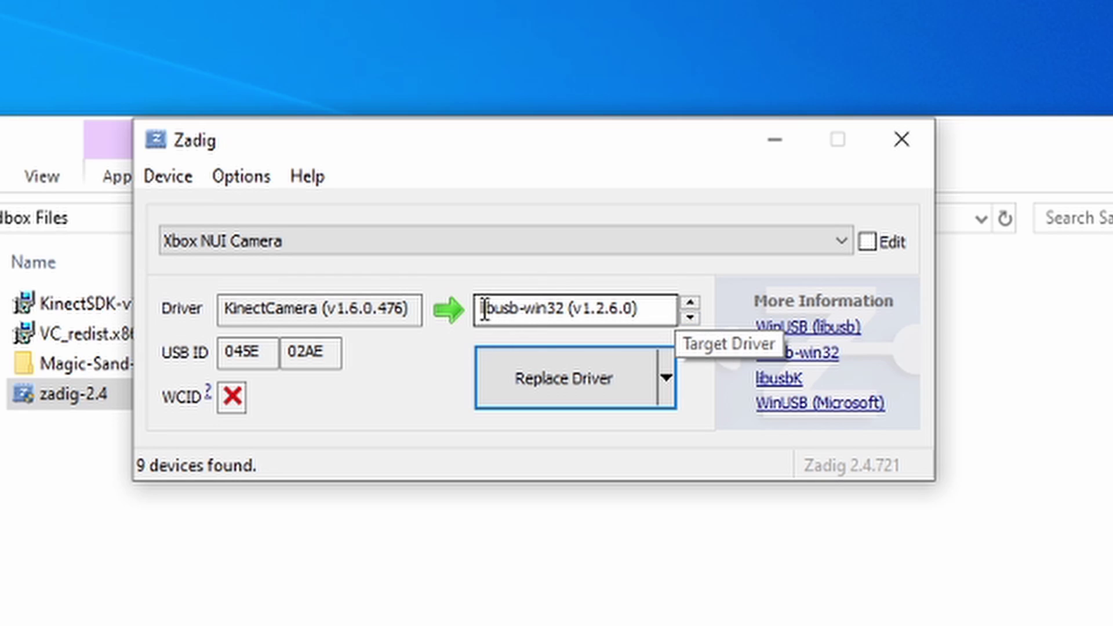
left_click_drag(483, 308, 641, 307)
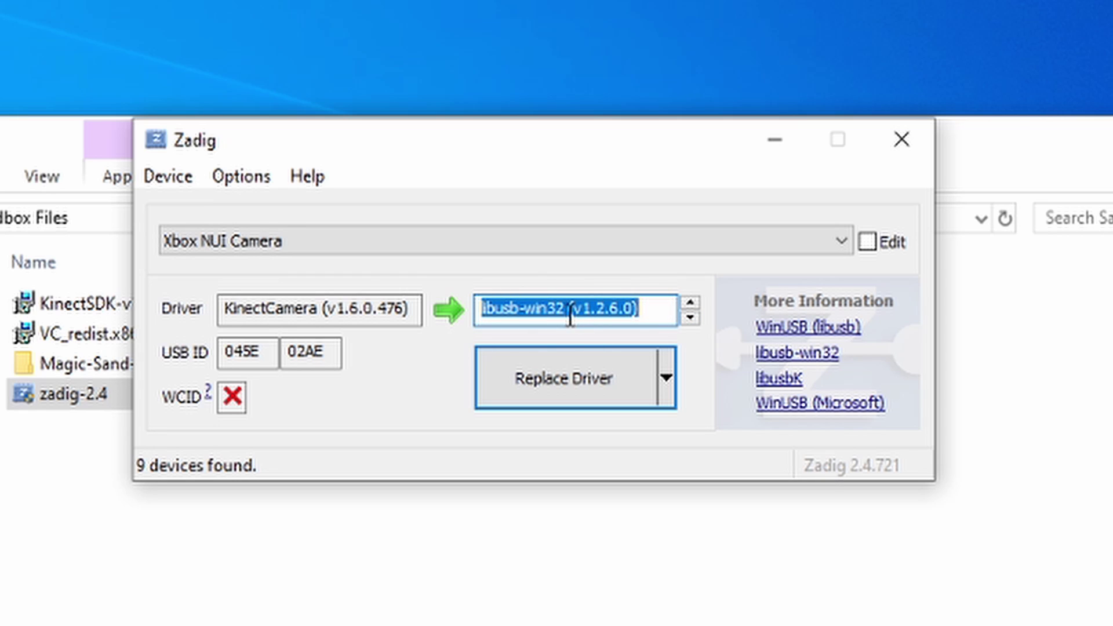
left_click(563, 378)
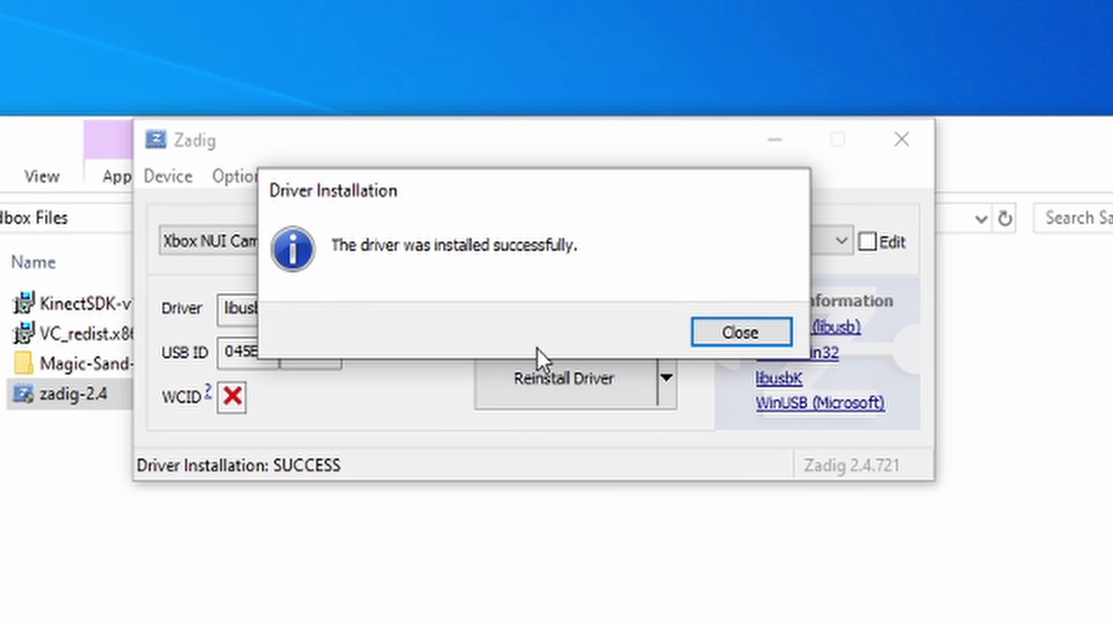
key("Return")
Replace the Kinect USB Audio (Interface 2) driver with libusb-win32 (v1.2.6.0)
left_click(833, 242)
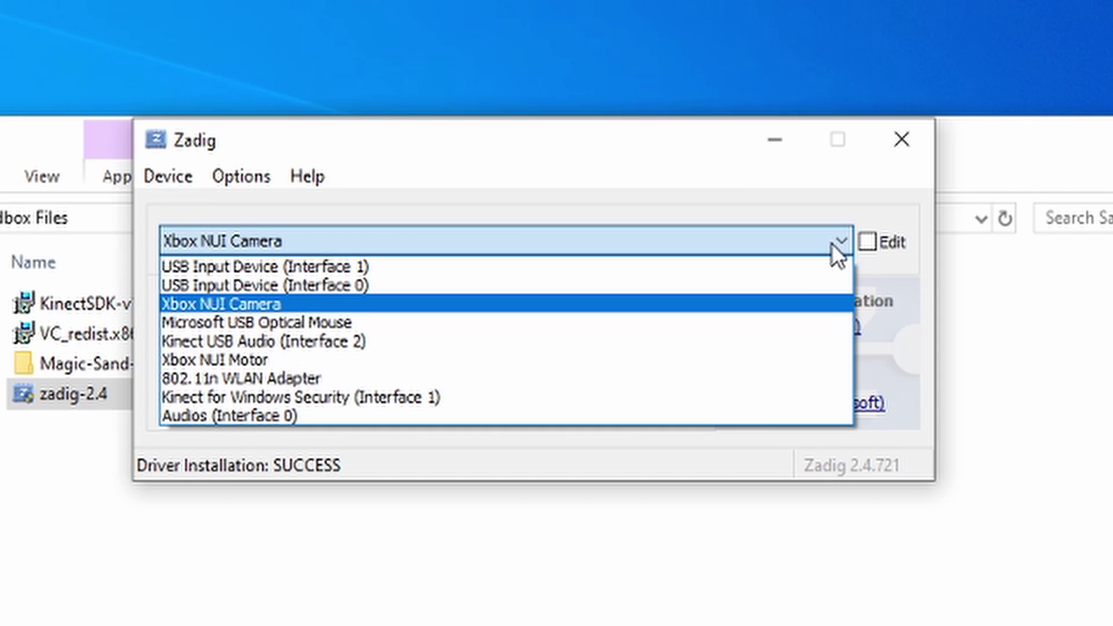
left_click(230, 340)
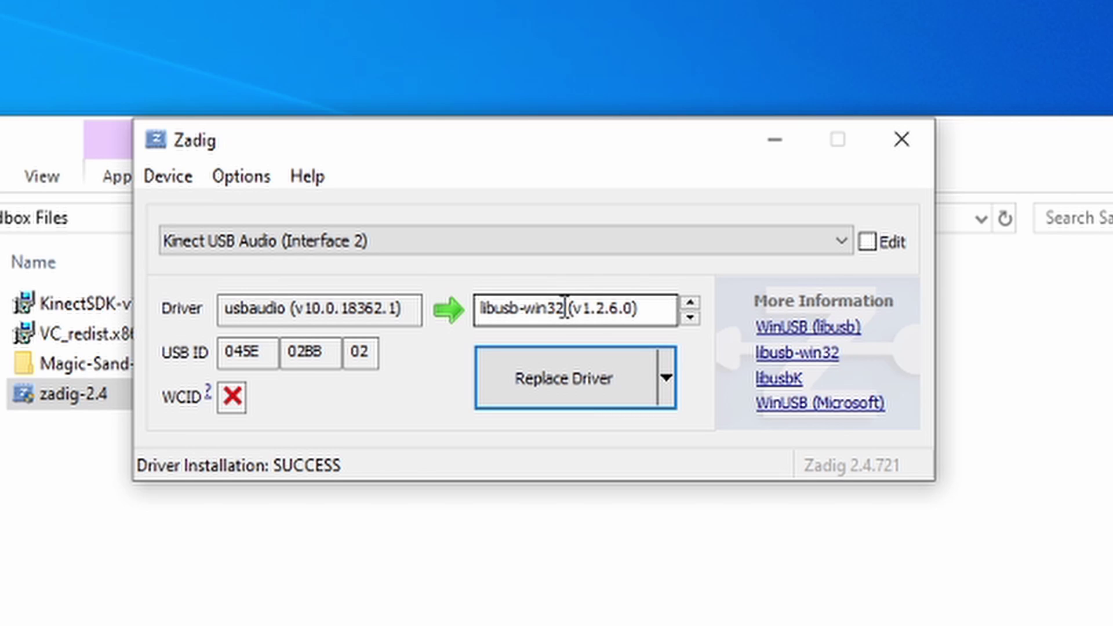
left_click_drag(565, 307, 481, 310)
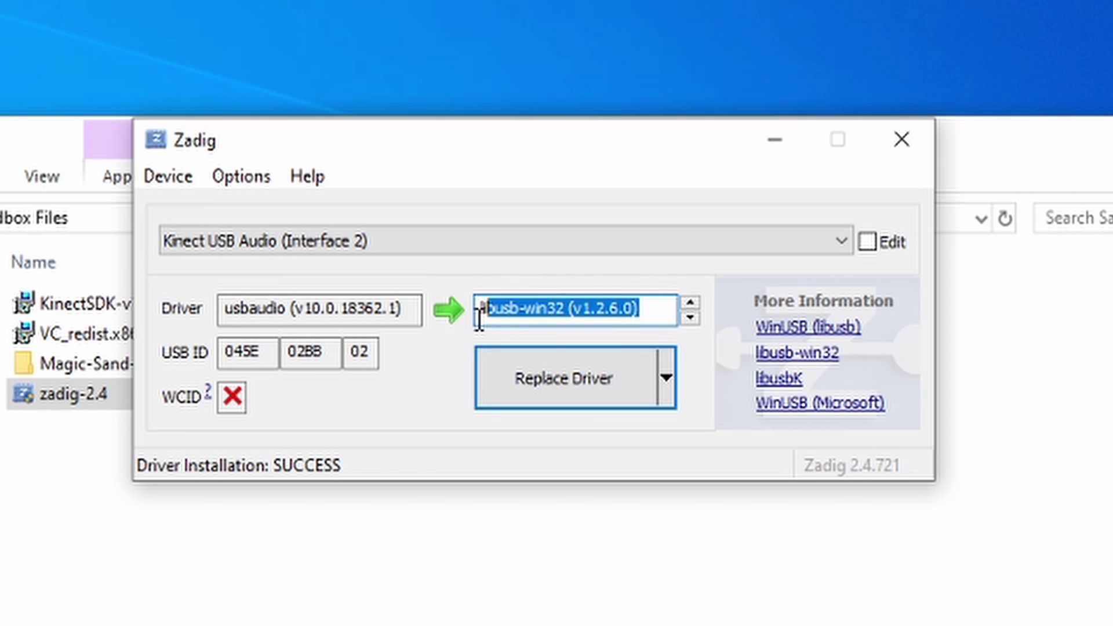
left_click(551, 392)
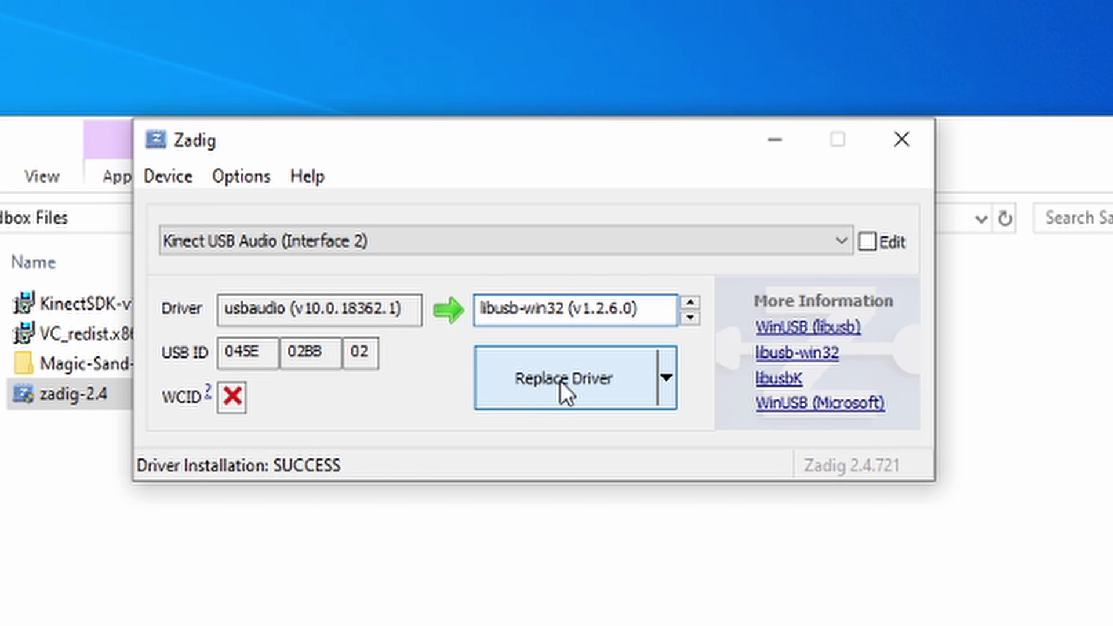
left_click(585, 364)
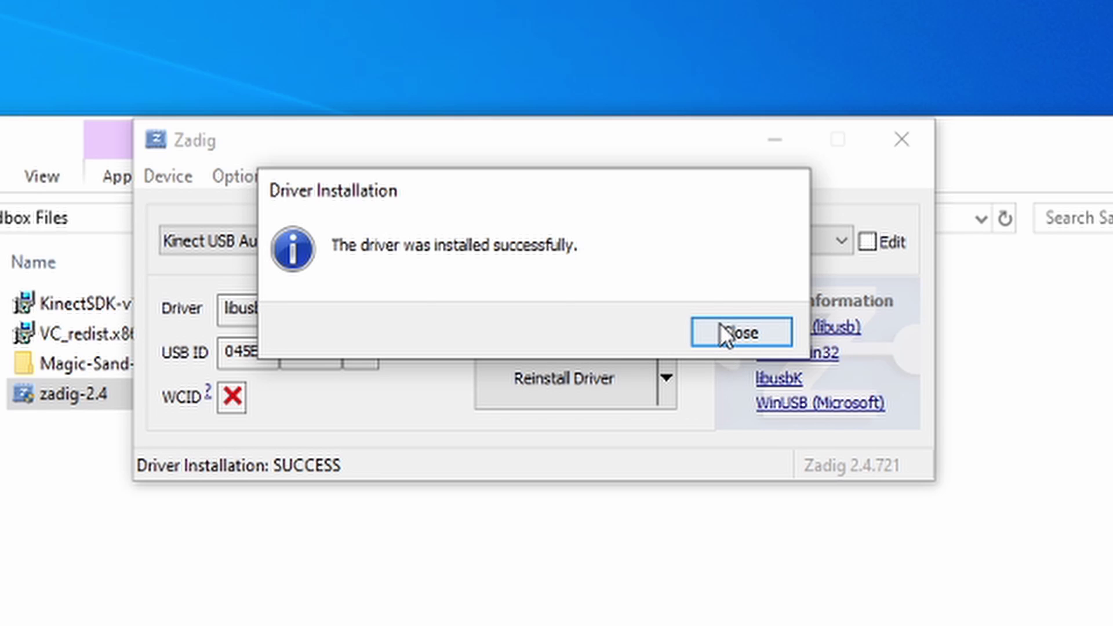
left_click(721, 329)
Replace the Xbox NUI Motor driver with libusb-win32 (v1.2.6.0) and close Zadig
left_click(243, 241)
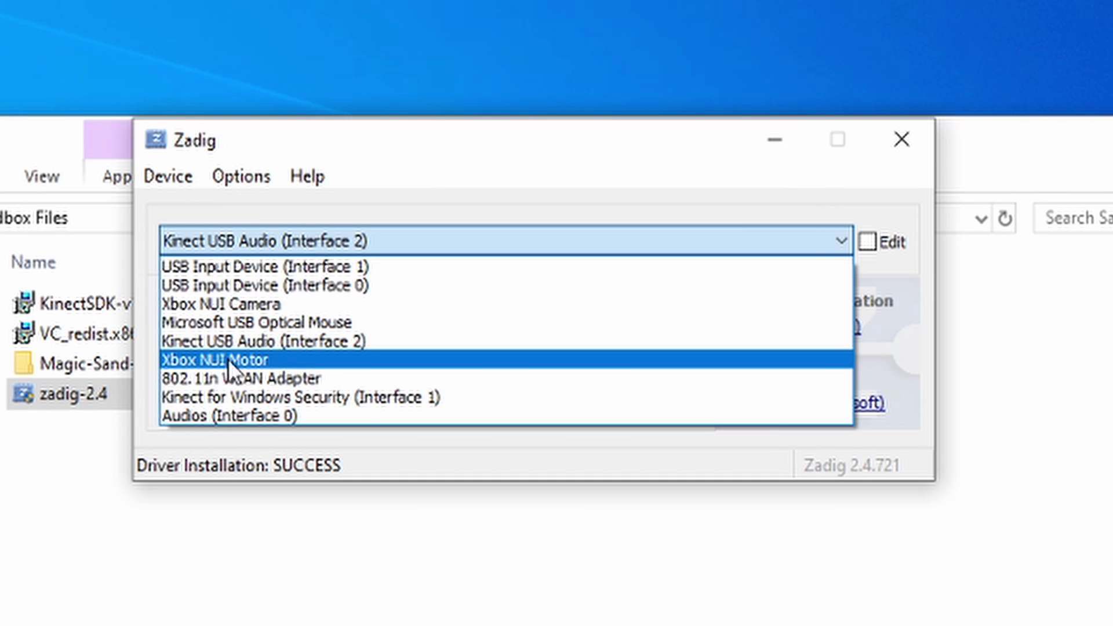
left_click(219, 359)
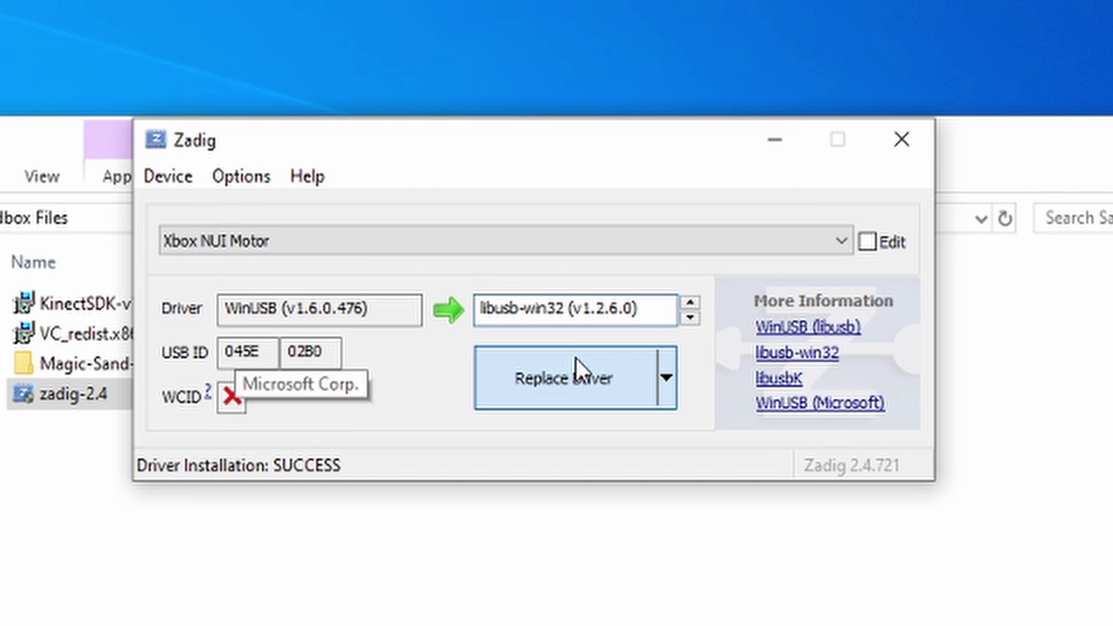
left_click(575, 357)
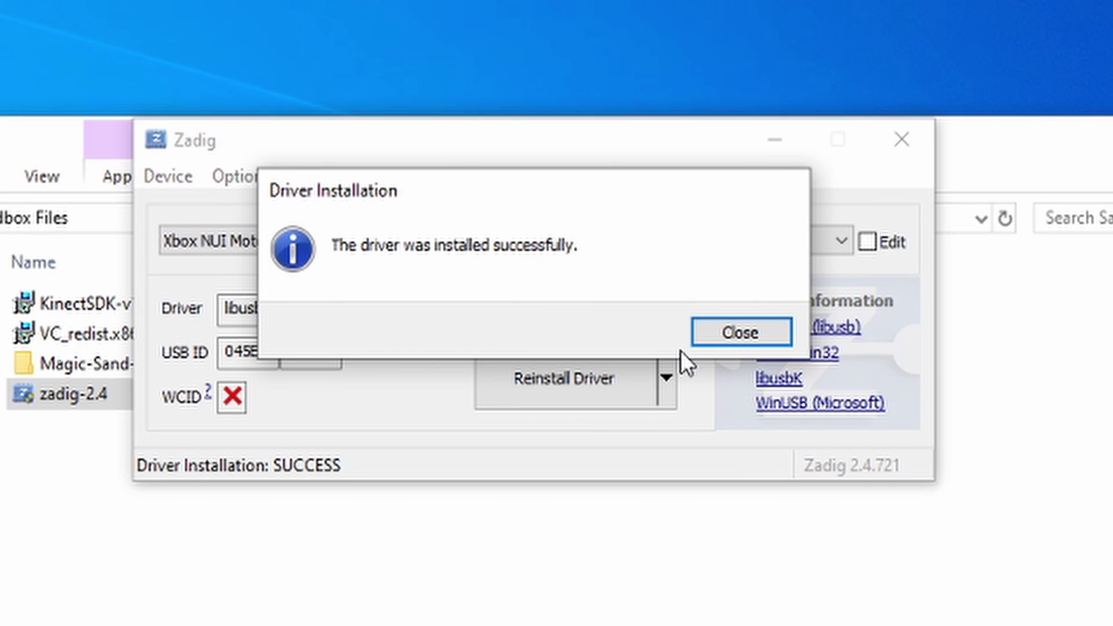
left_click(718, 335)
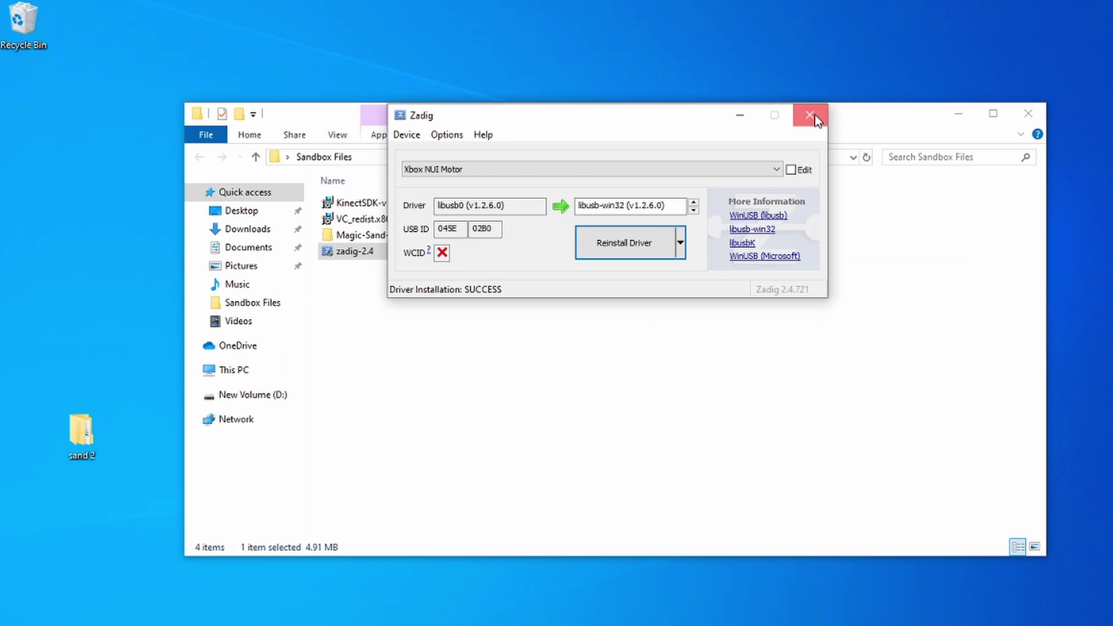
left_click(912, 139)
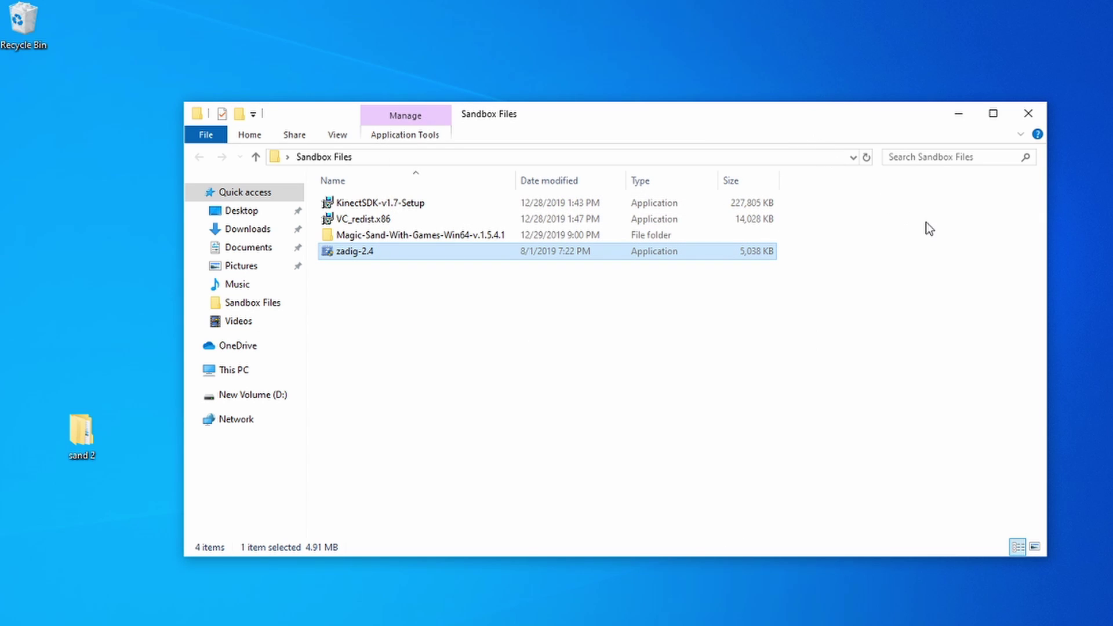
Create a desktop shortcut for the Magic-Sand application in the Magic-Sand-With-Games-Win64-v.1.5.4.1 folder
left_click(695, 412)
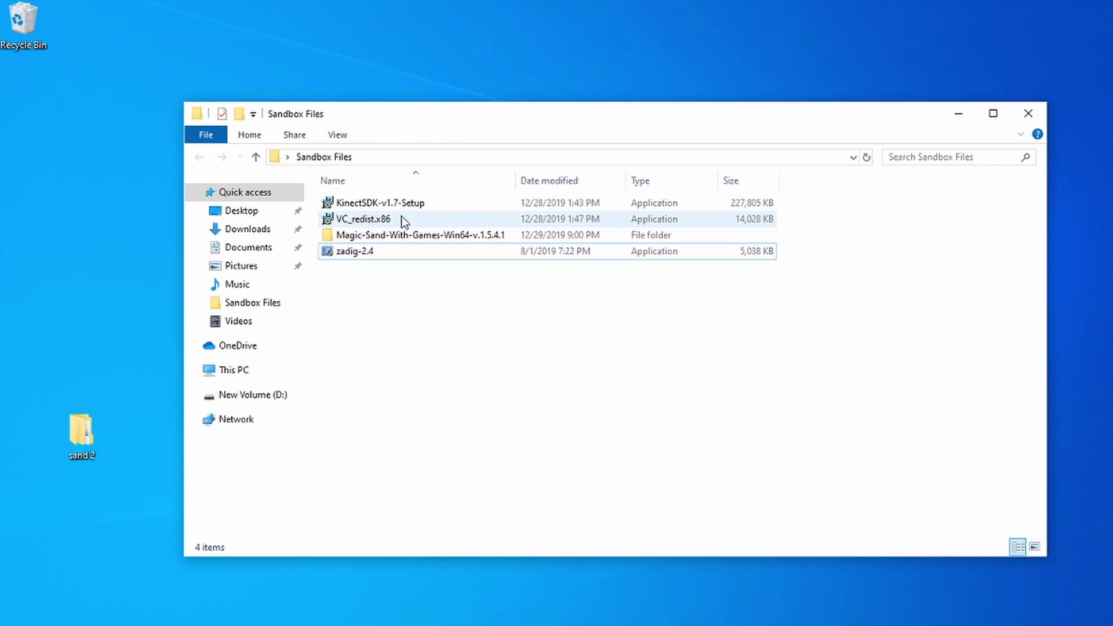
double_click(435, 237)
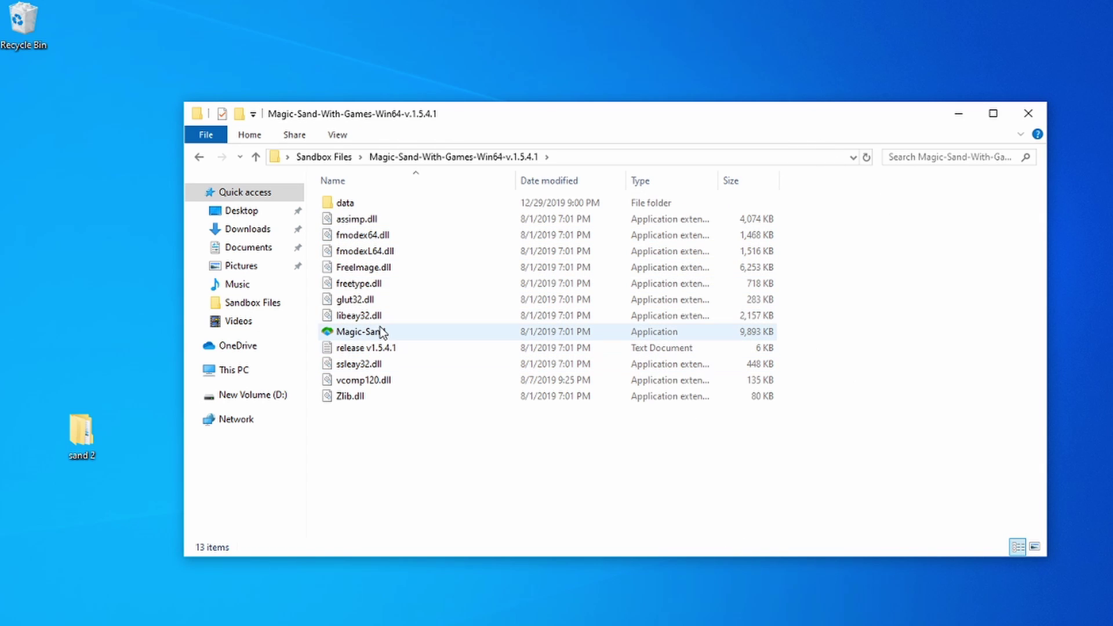
left_click(381, 332)
right_click(402, 332)
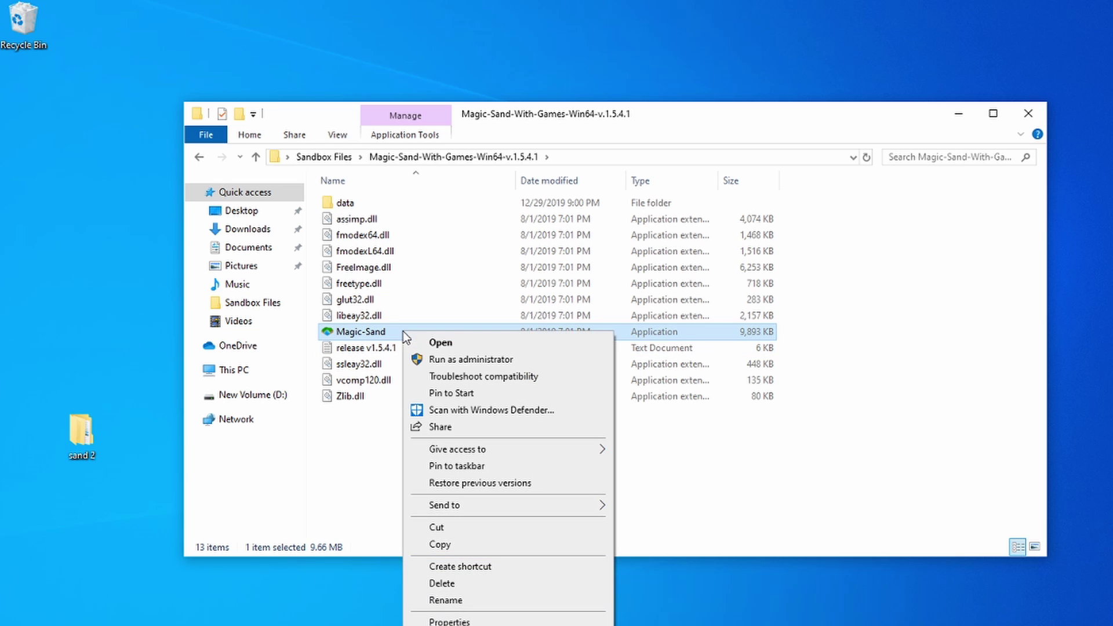
left_click(626, 479)
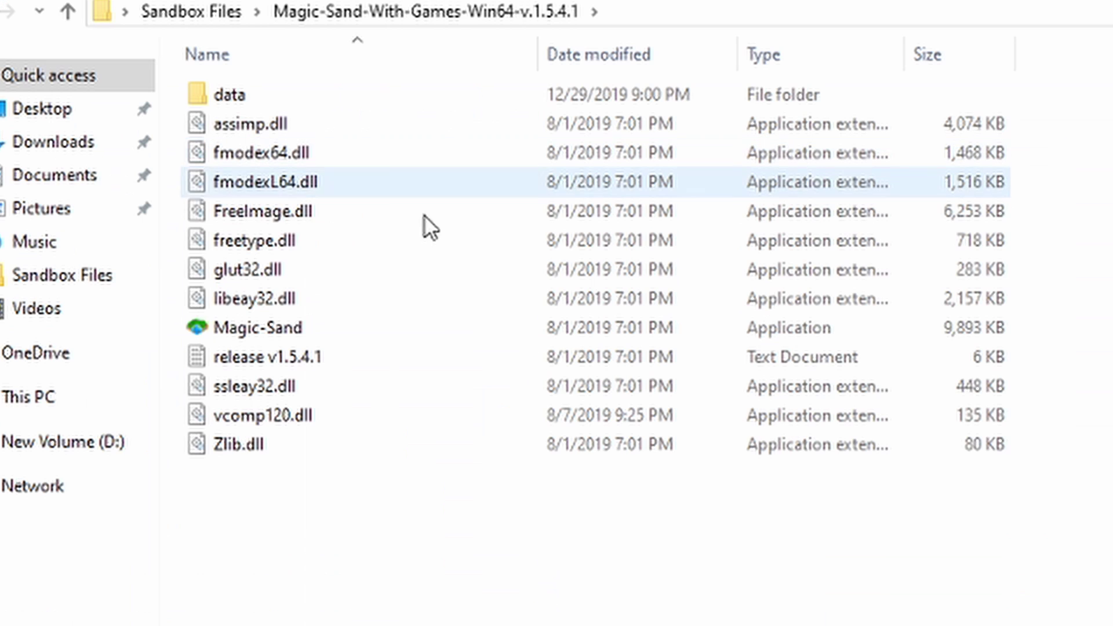
left_click(299, 328)
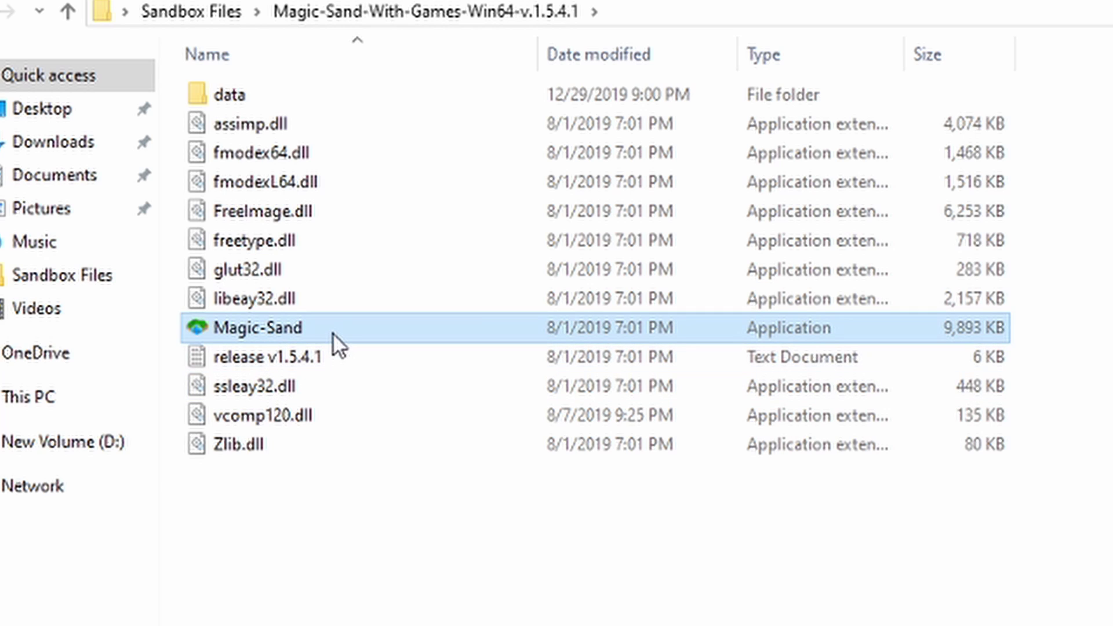
right_click(334, 326)
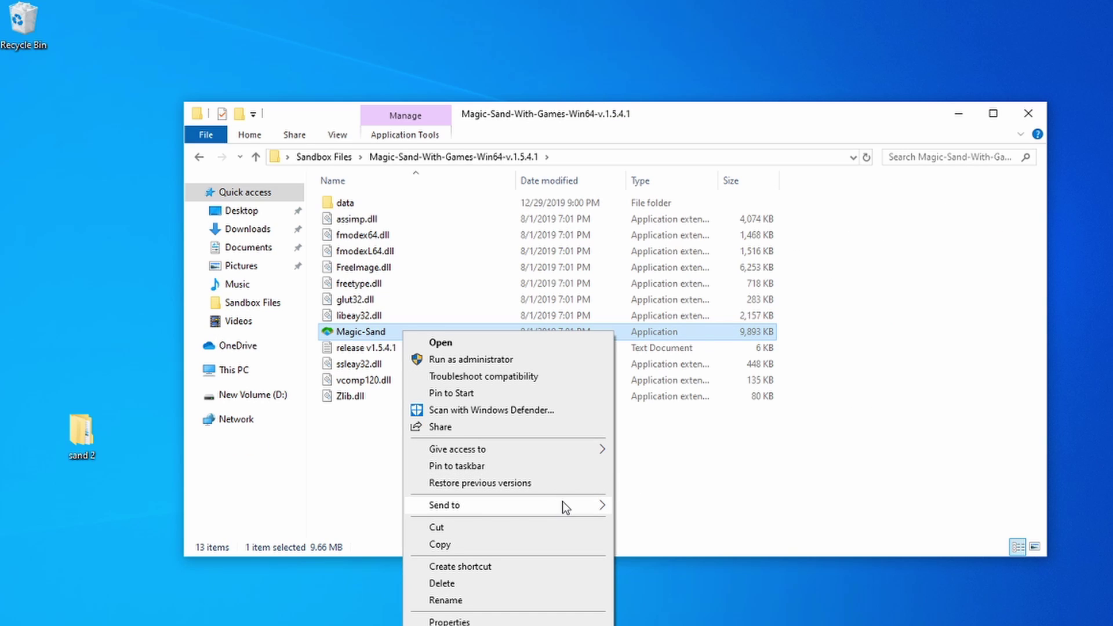
mouse_move(570, 504)
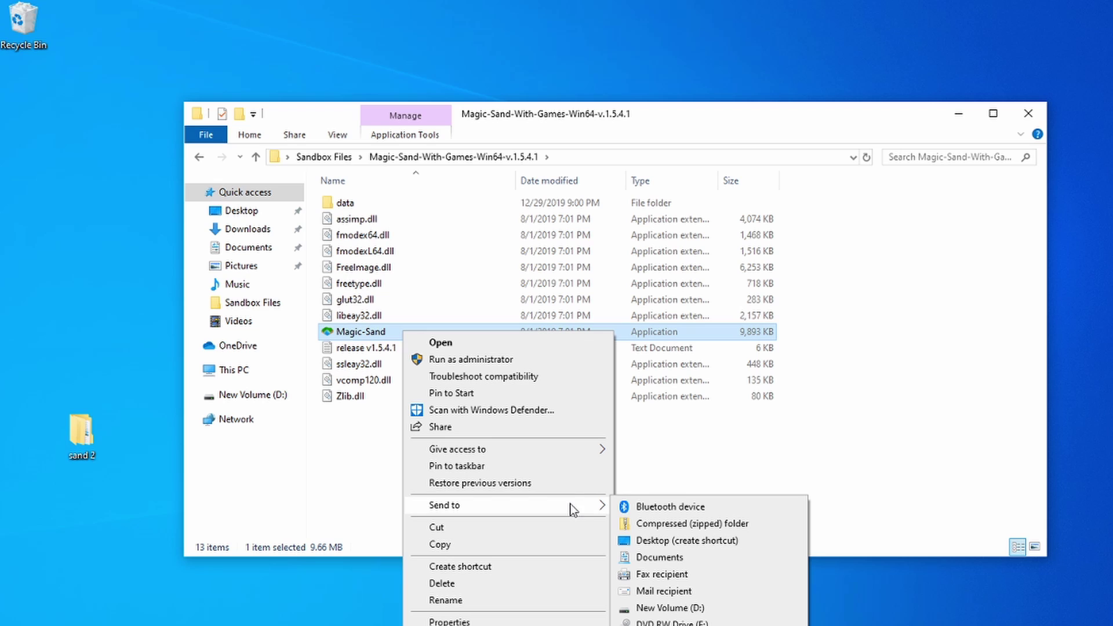
left_click(670, 541)
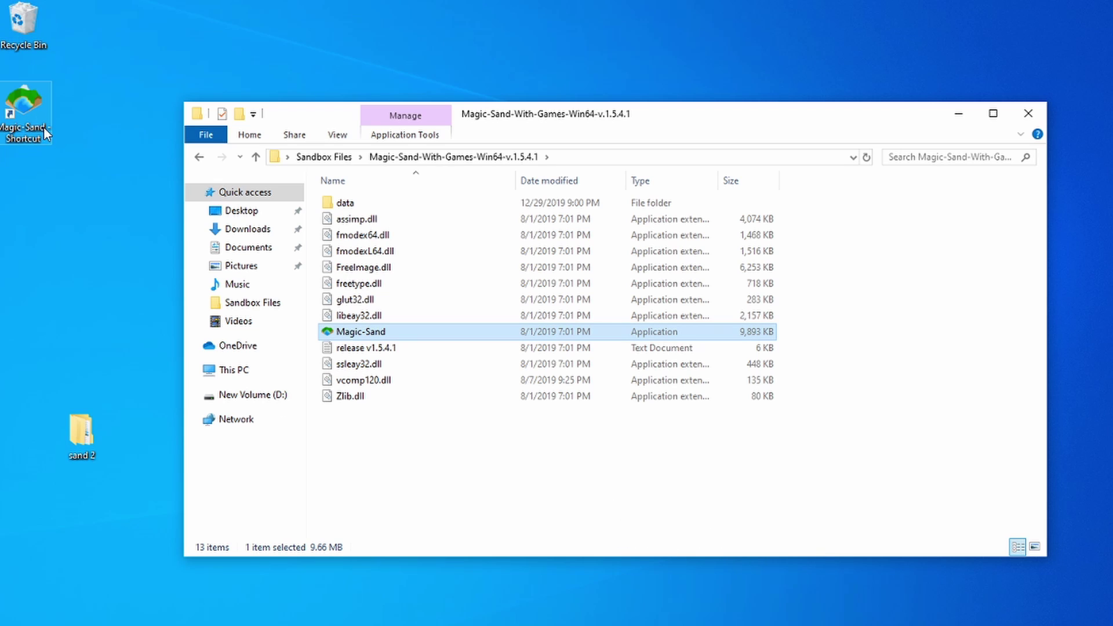
Launch Magic-Sand from its desktop shortcut
left_click_drag(84, 155, 94, 188)
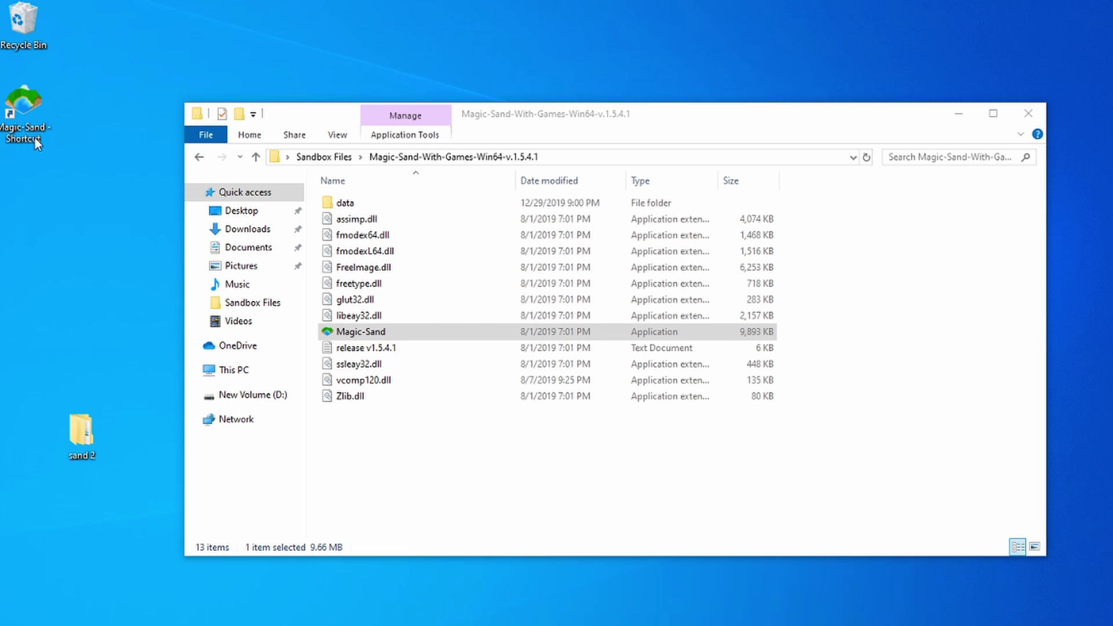
double_click(20, 113)
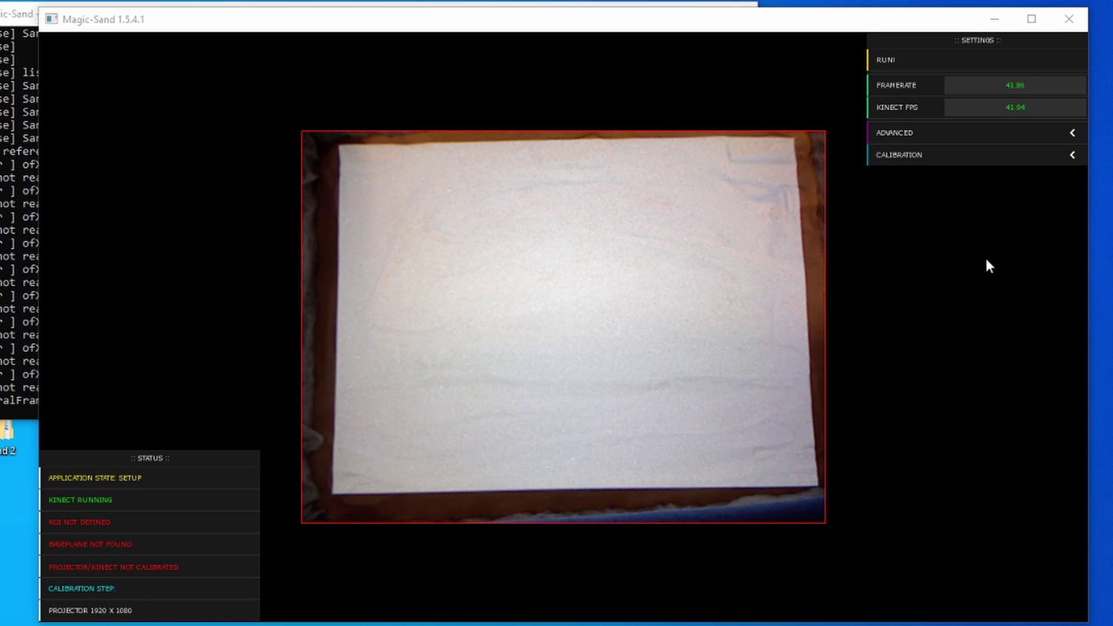
Manually define a rectangular sand region just inside the edges of the white surface, and automatically calibrate the Kinect and projector
left_click(993, 154)
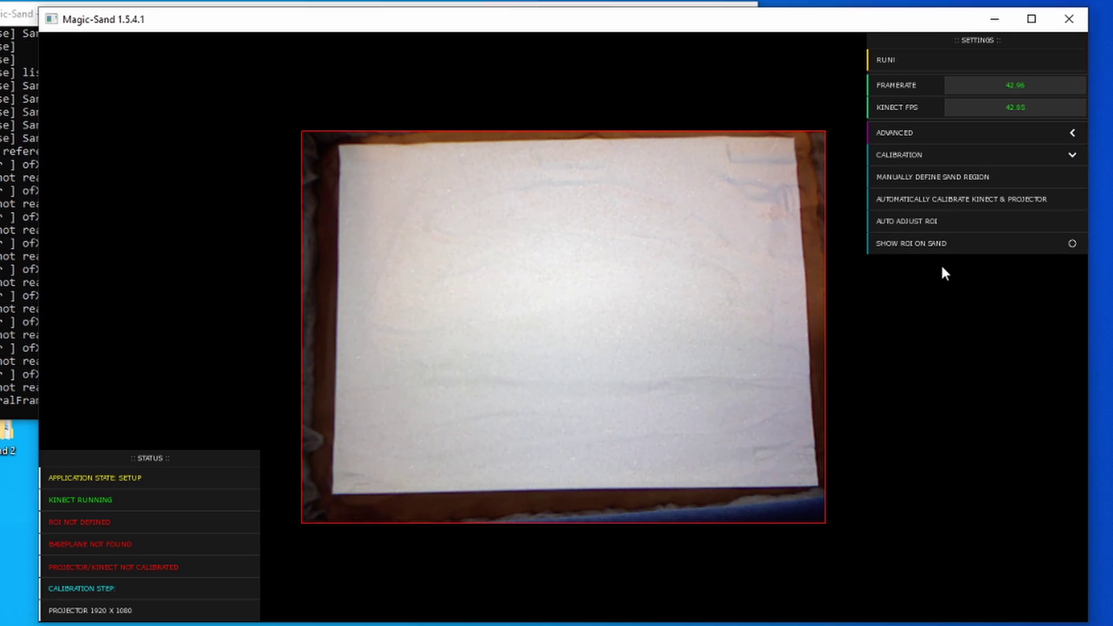
left_click(933, 179)
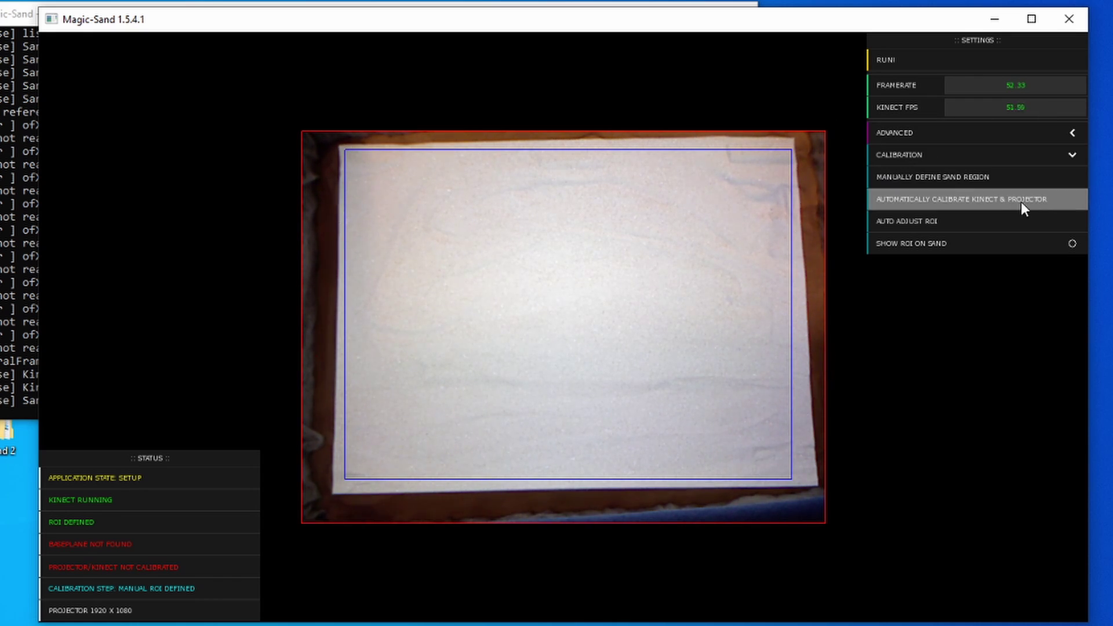
left_click(954, 203)
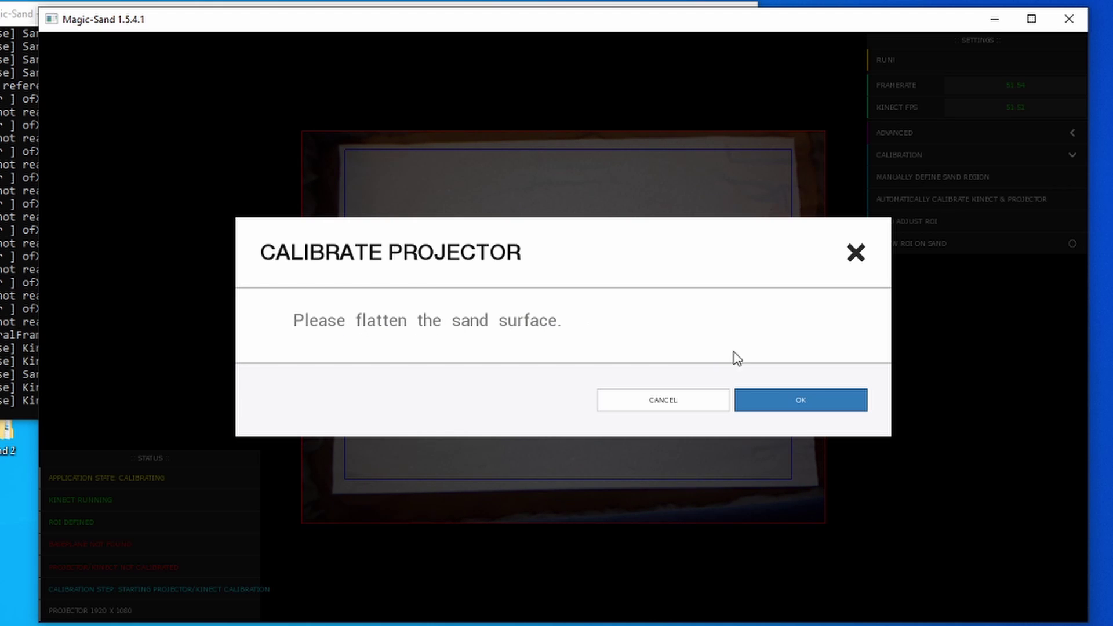
left_click(799, 401)
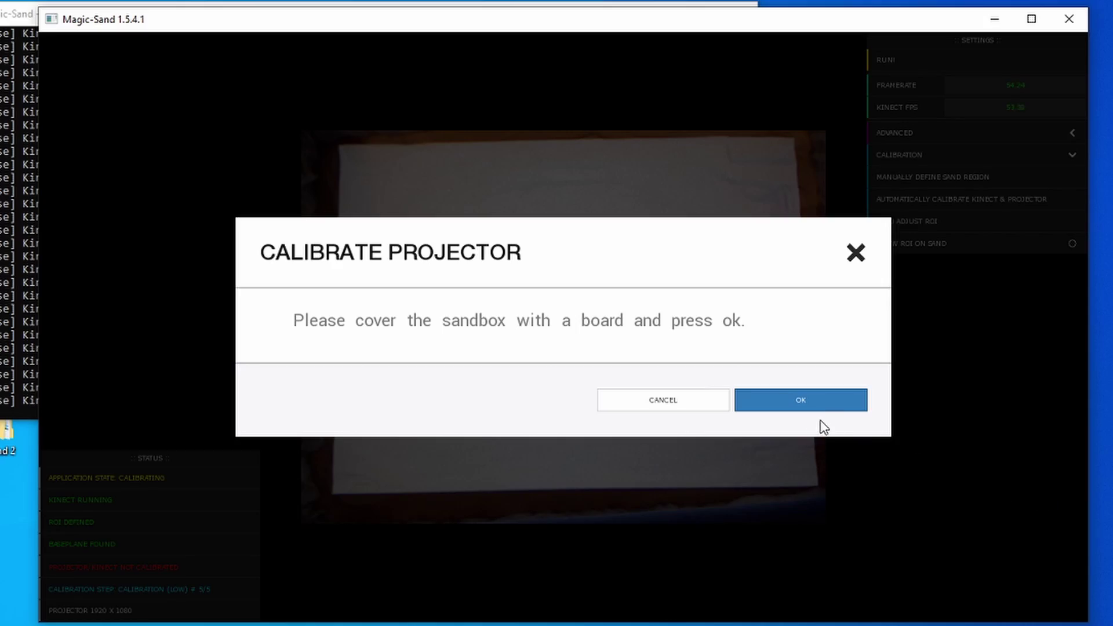
left_click(811, 402)
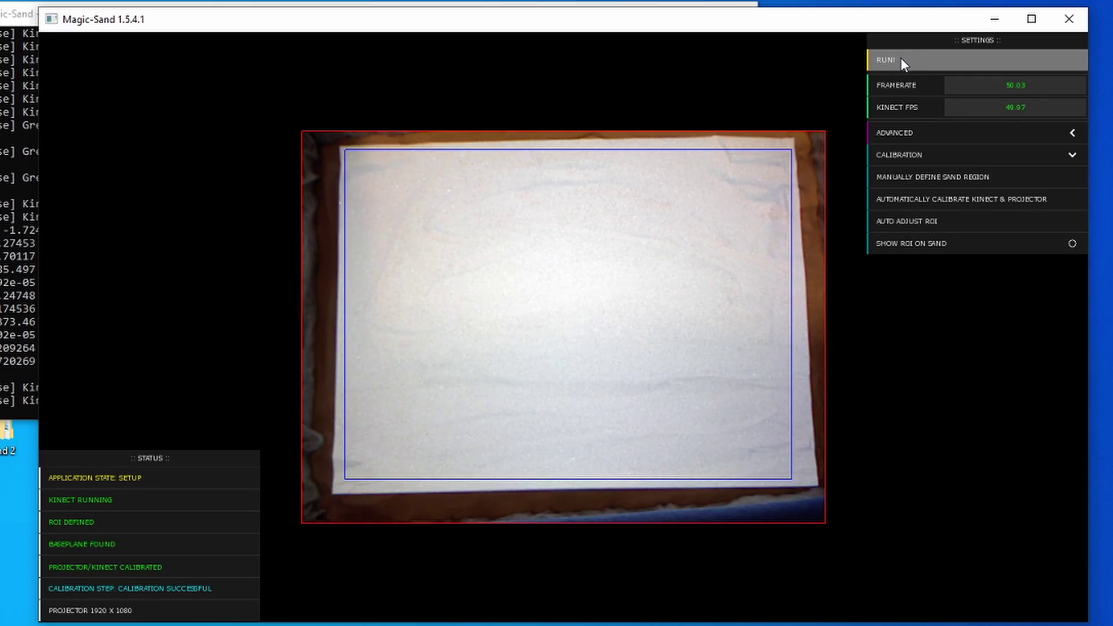
Run the sandbox and enable Inpaint Outliers in the advanced settings
left_click(895, 59)
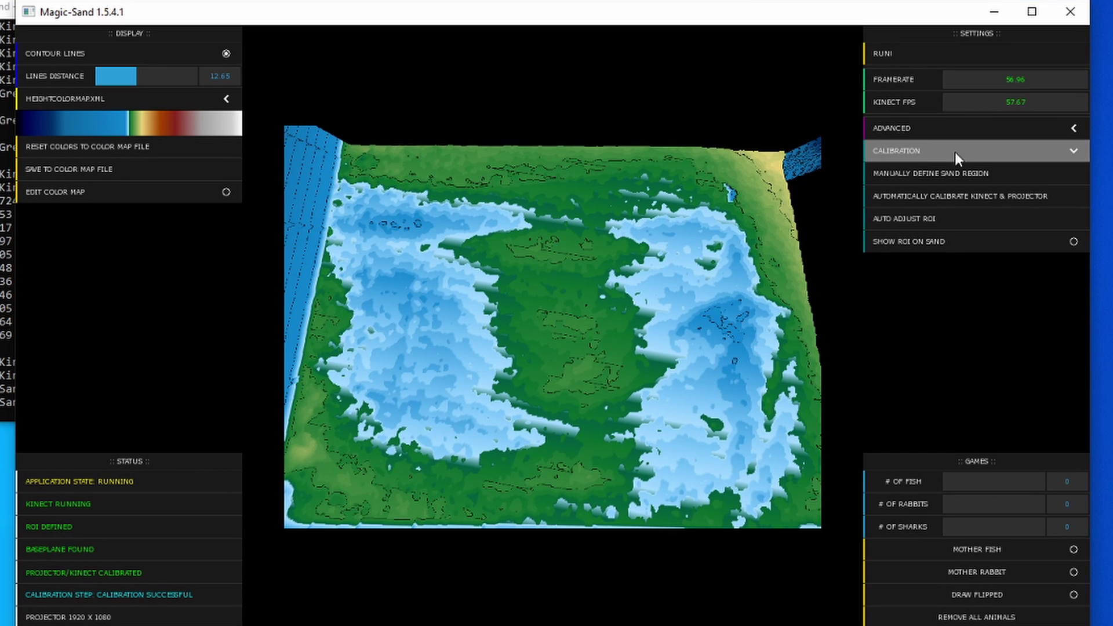
left_click(967, 136)
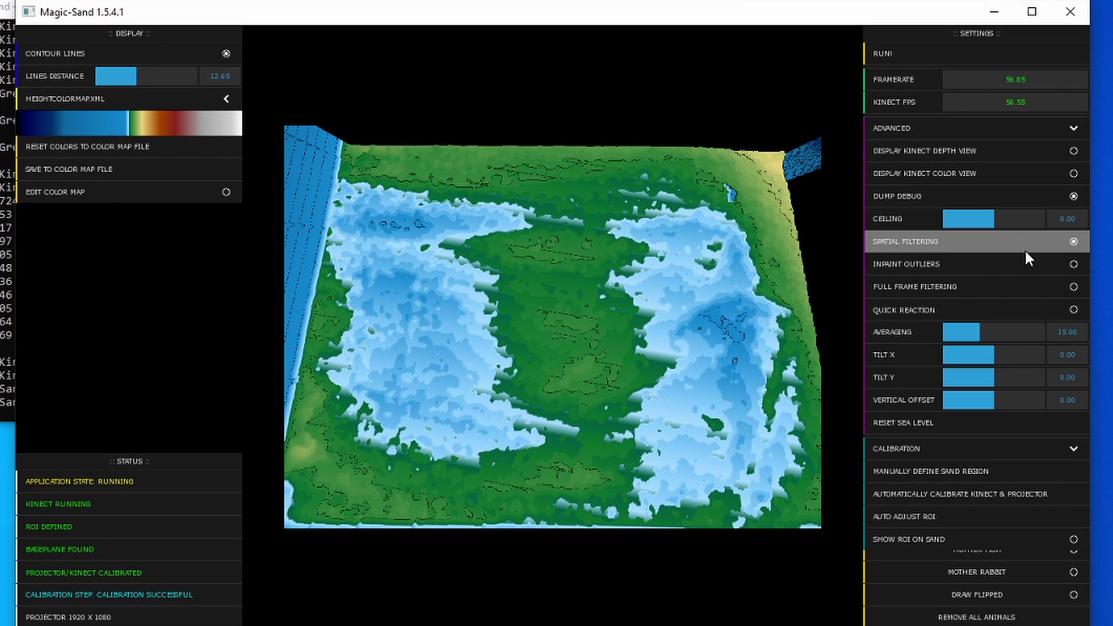
left_click(1073, 264)
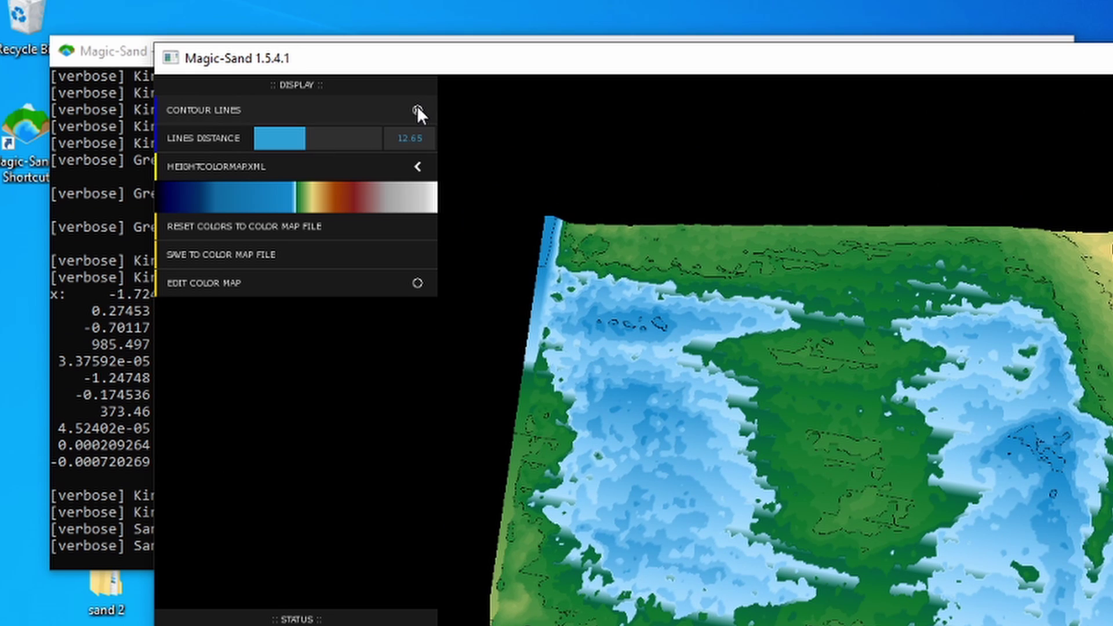
Switch the contour lines off and back on, and set the lines distance to 11.93
left_click(417, 107)
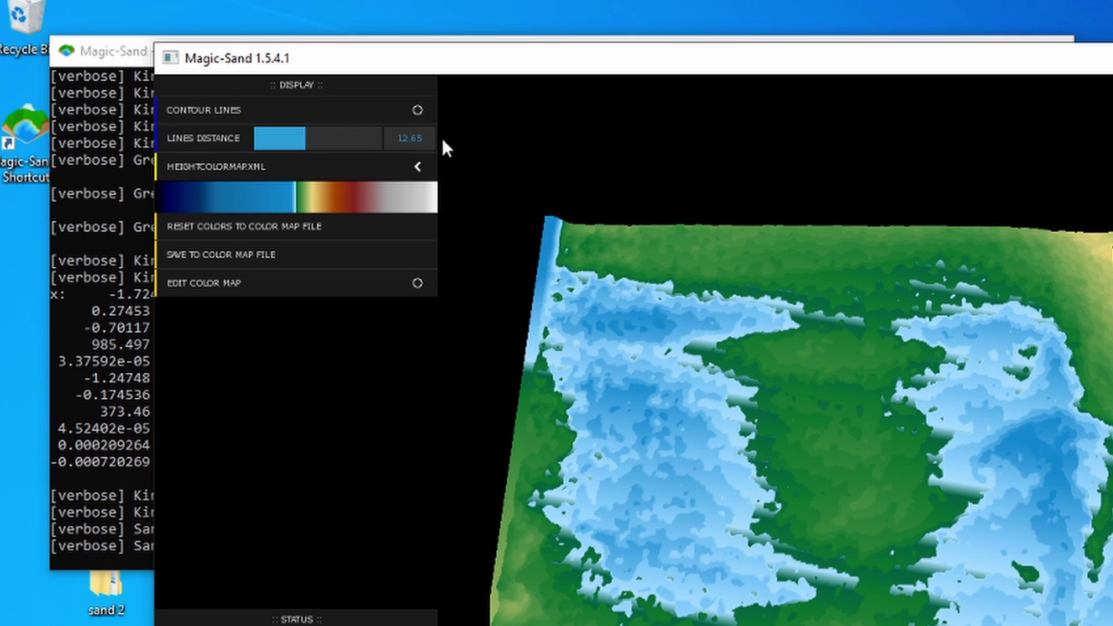
left_click(417, 110)
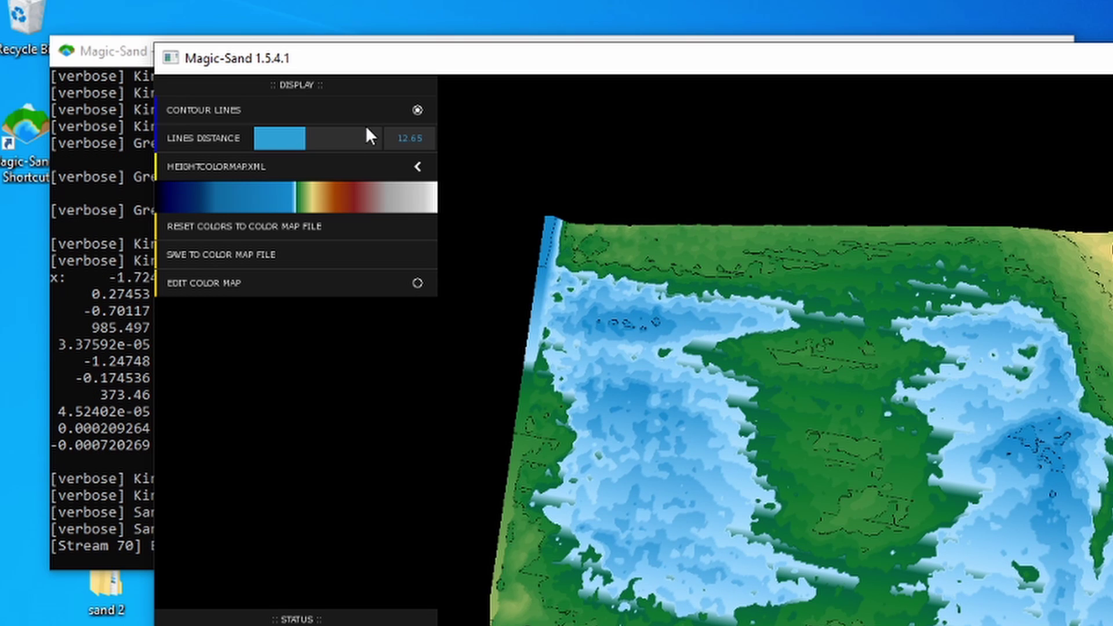
left_click(300, 141)
left_click_drag(299, 137, 302, 139)
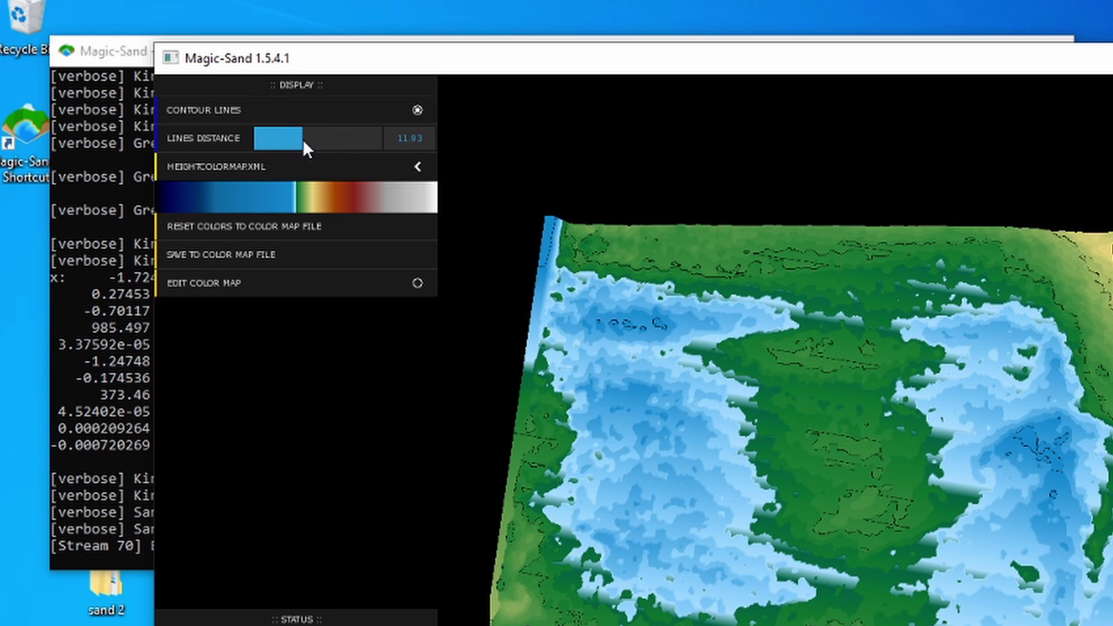
left_click_drag(303, 138, 306, 139)
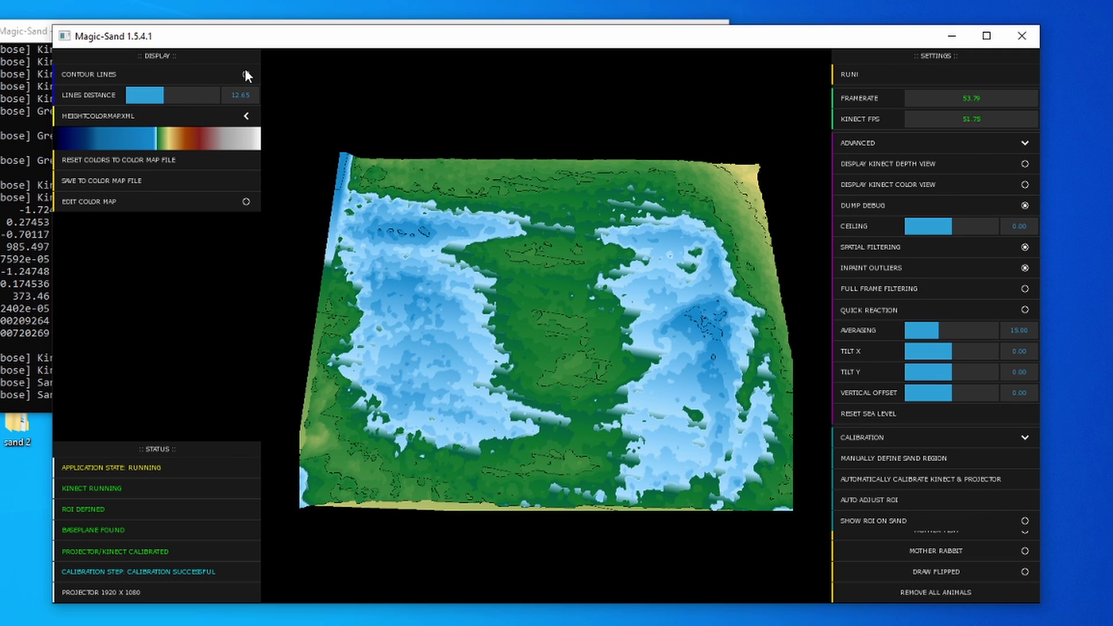
left_click(246, 75)
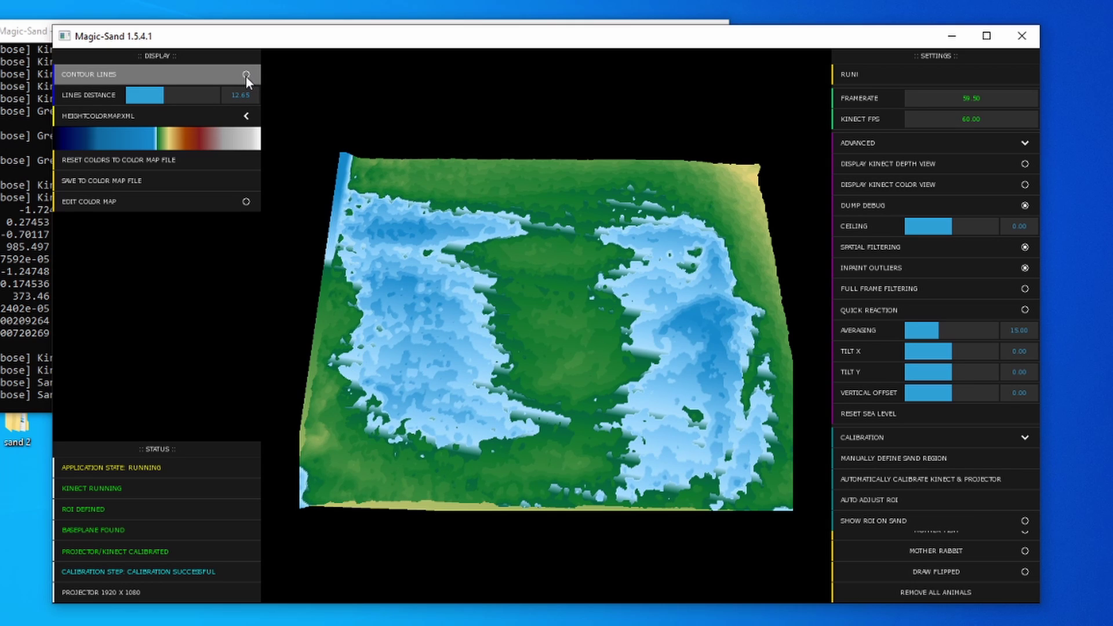
left_click(245, 75)
left_click_drag(159, 96, 162, 96)
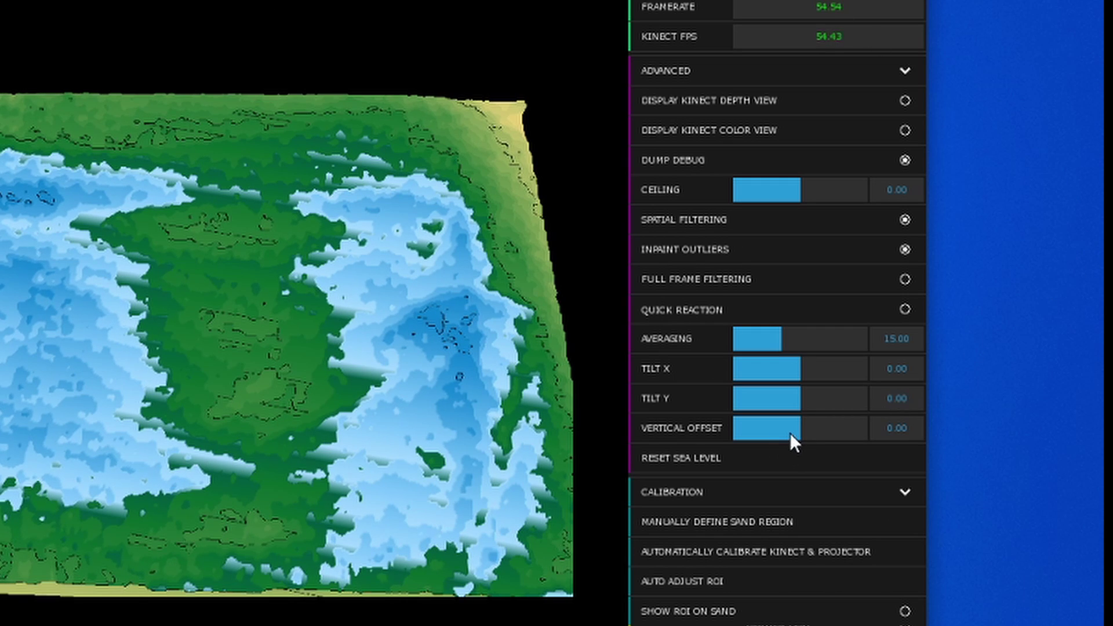
Try vertical offsets such as -13.11 and 8.20, set the vertical offset to 3.28, and display the Kinect color view
mouse_move(798, 430)
left_mouse_down()
mouse_move(777, 430)
mouse_move(798, 430)
mouse_move(790, 427)
left_mouse_up()
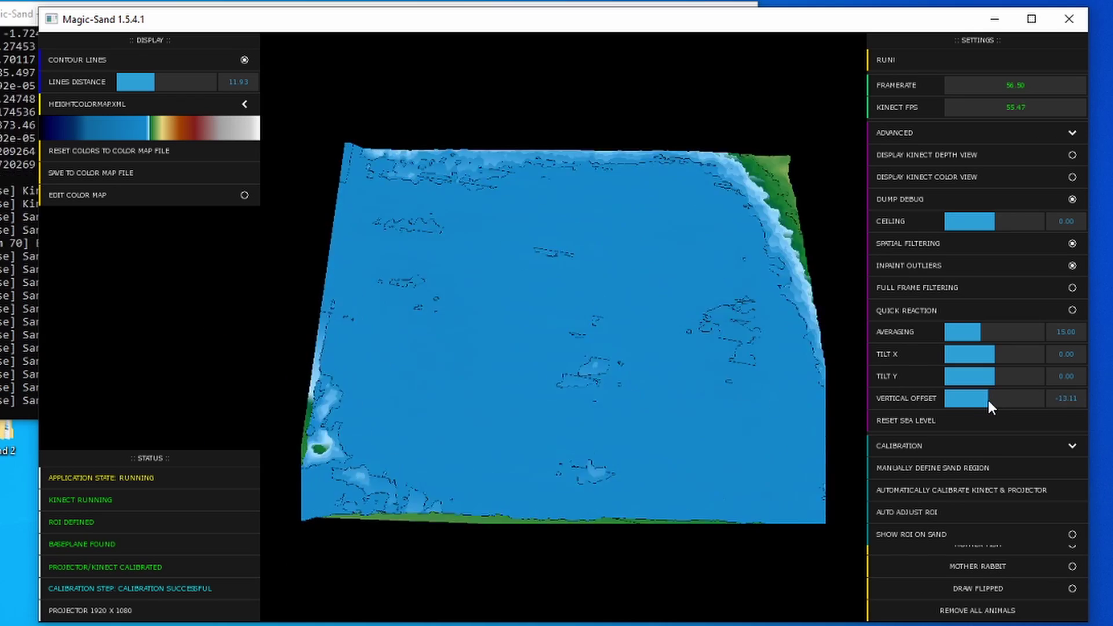
left_click_drag(986, 397, 999, 397)
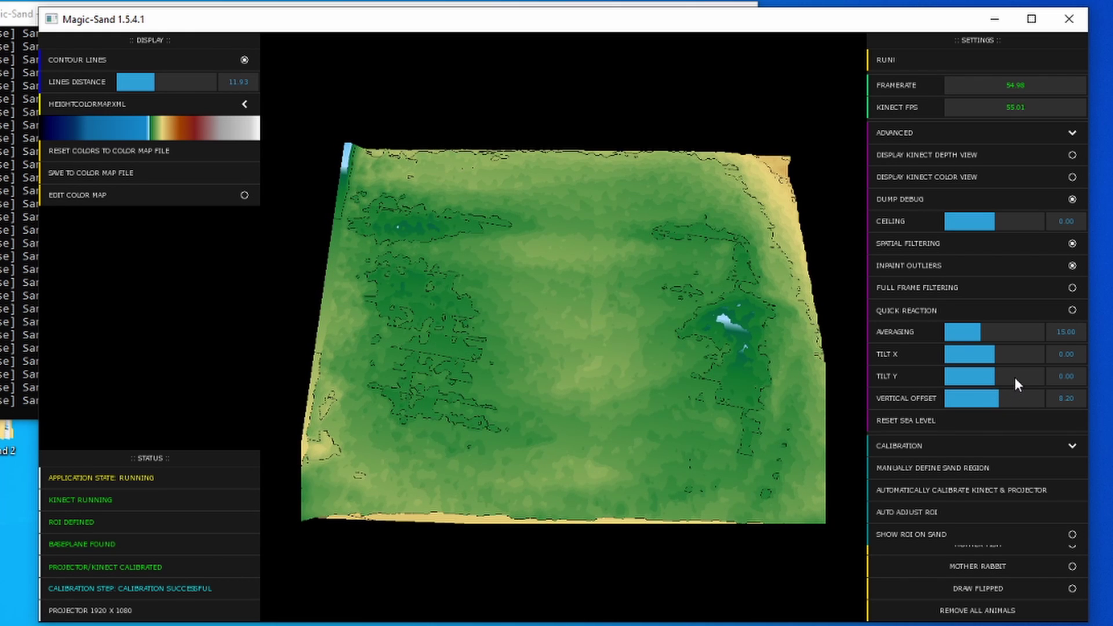
mouse_move(990, 393)
left_mouse_down()
mouse_move(979, 402)
mouse_move(999, 397)
left_mouse_up()
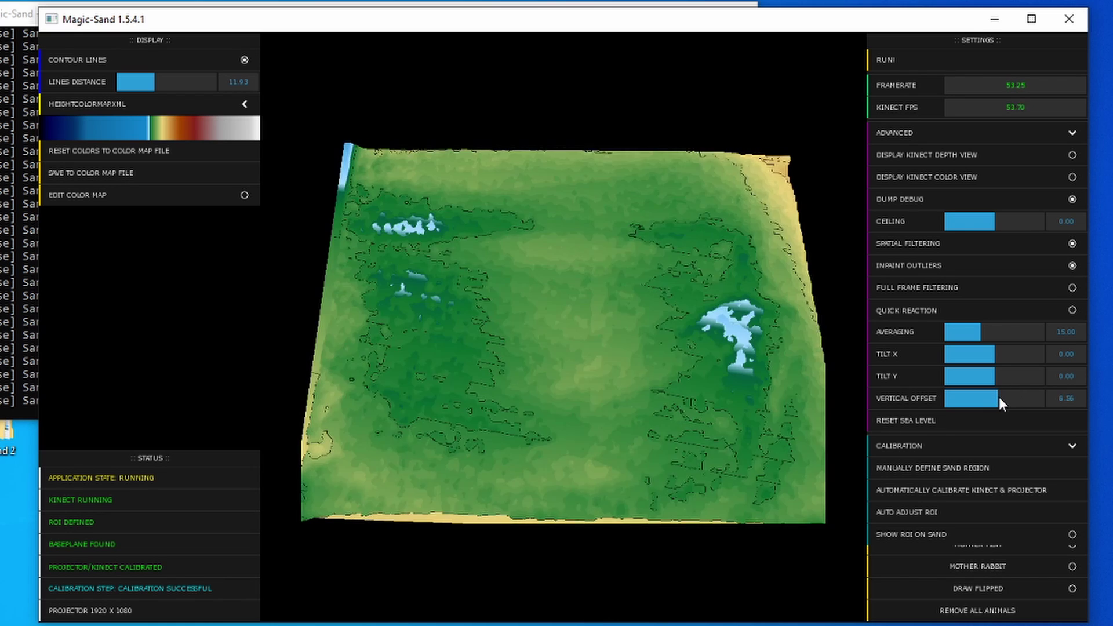
mouse_move(999, 396)
left_mouse_down()
mouse_move(978, 401)
mouse_move(993, 400)
left_mouse_up()
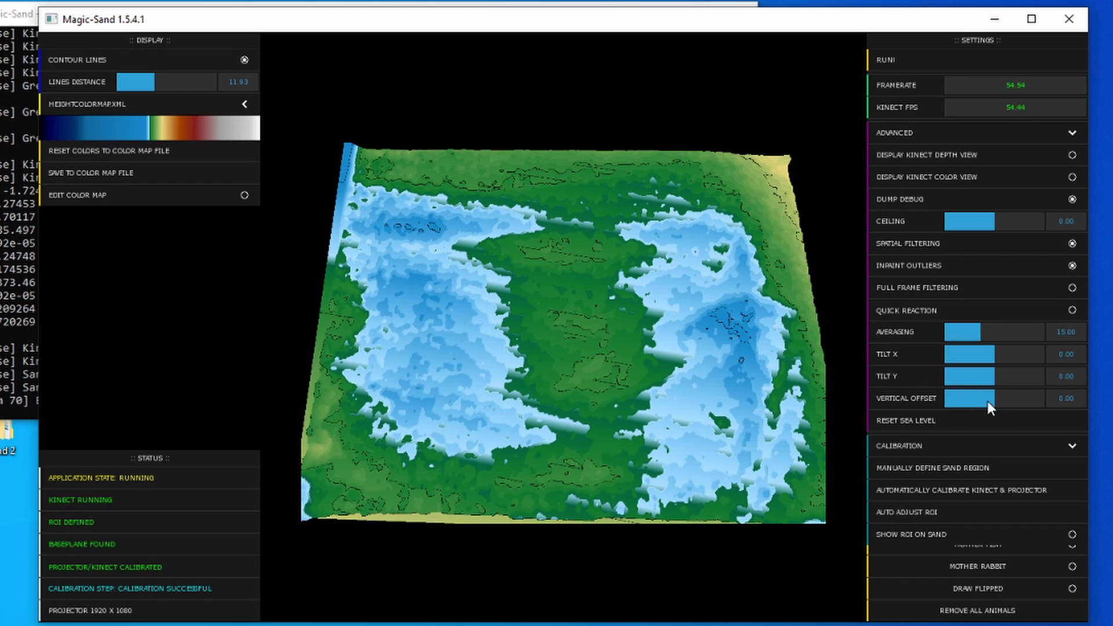
left_click_drag(977, 403, 998, 399)
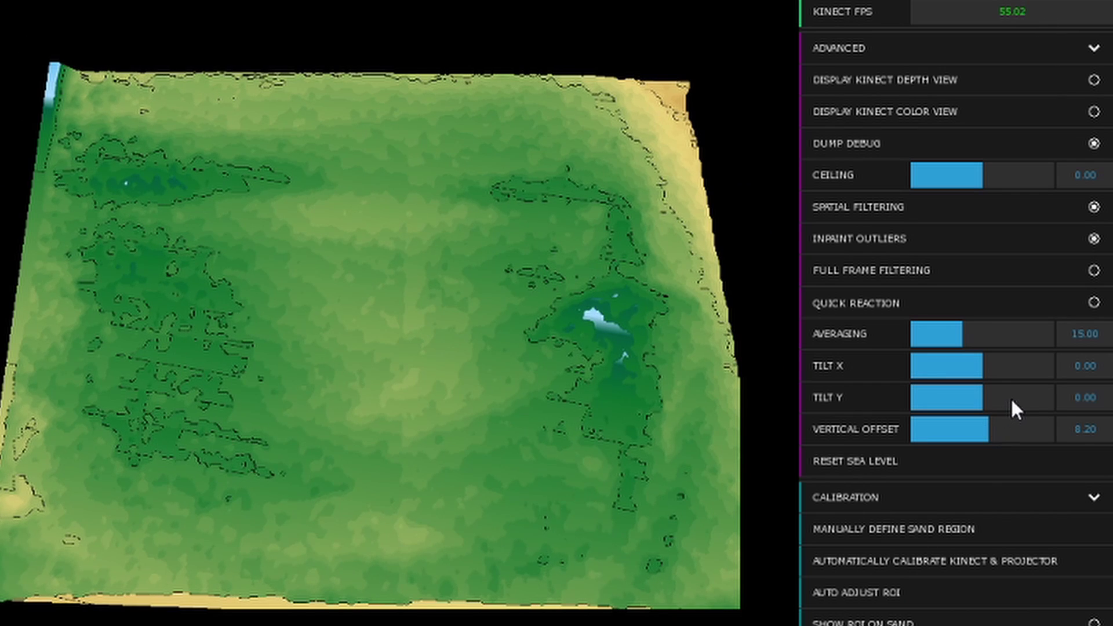
left_click(986, 425)
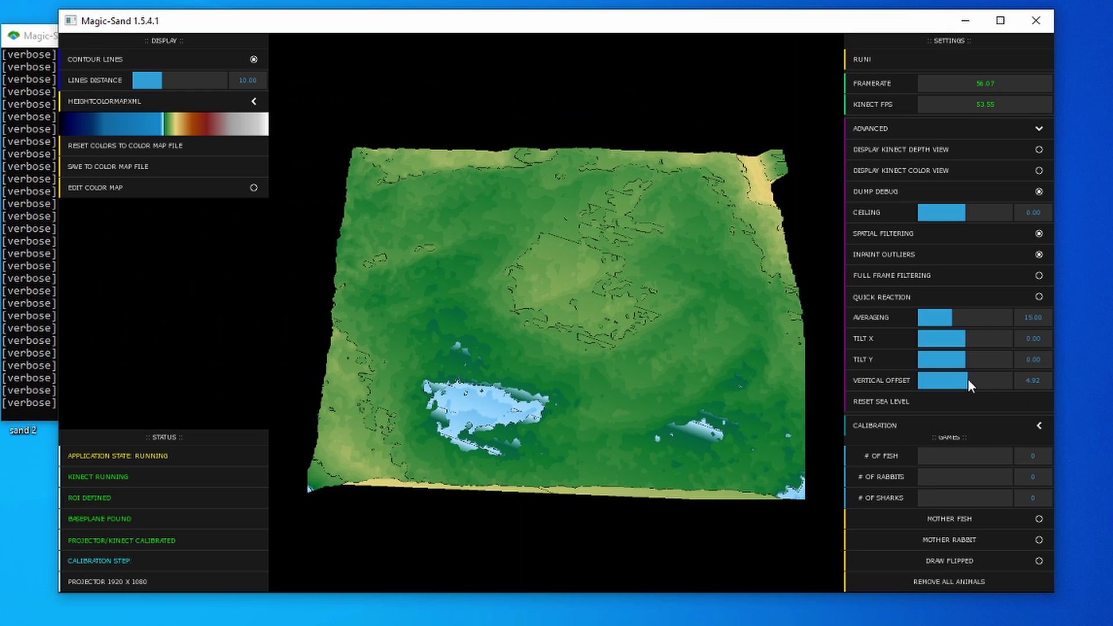
left_click_drag(968, 379, 967, 380)
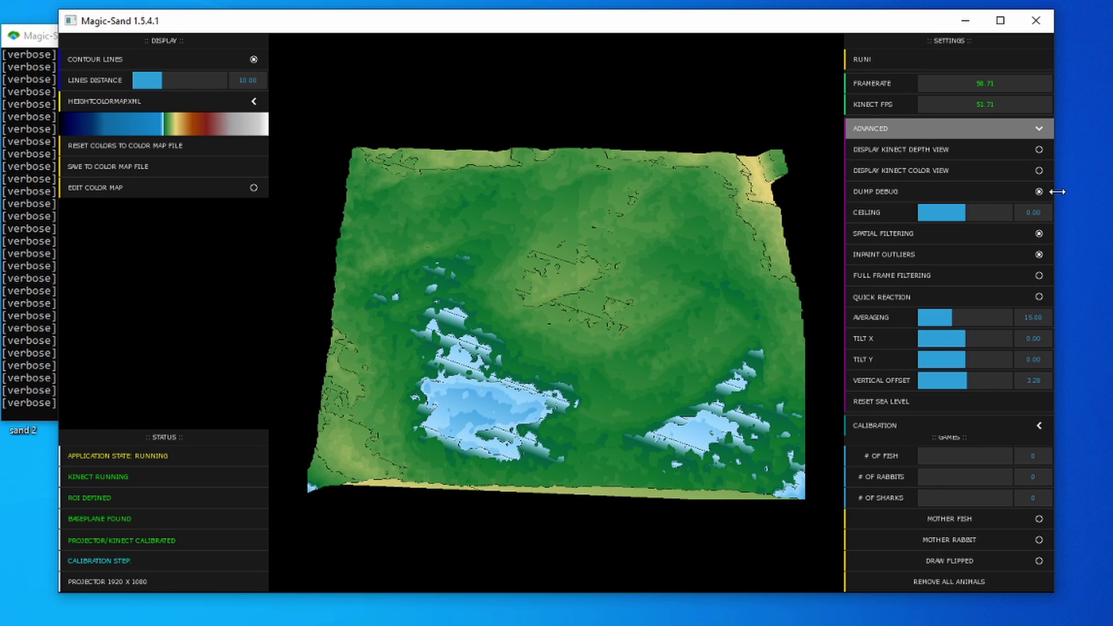
left_click(1044, 172)
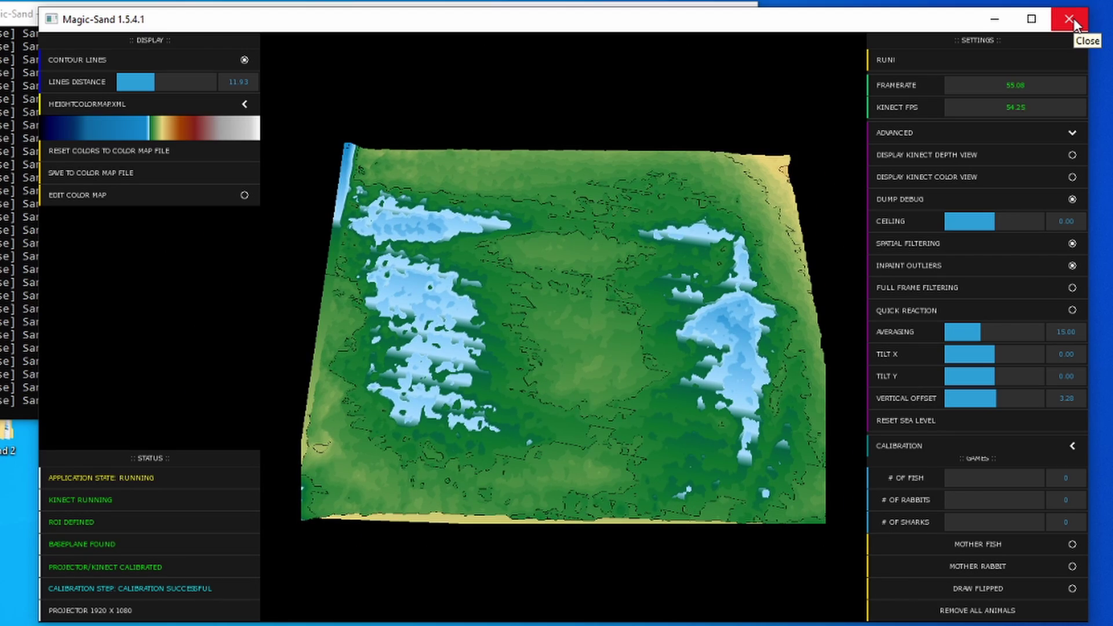
Restart Magic-Sand from its desktop shortcut, closing its console window as well, and run the sandbox
left_click(1073, 19)
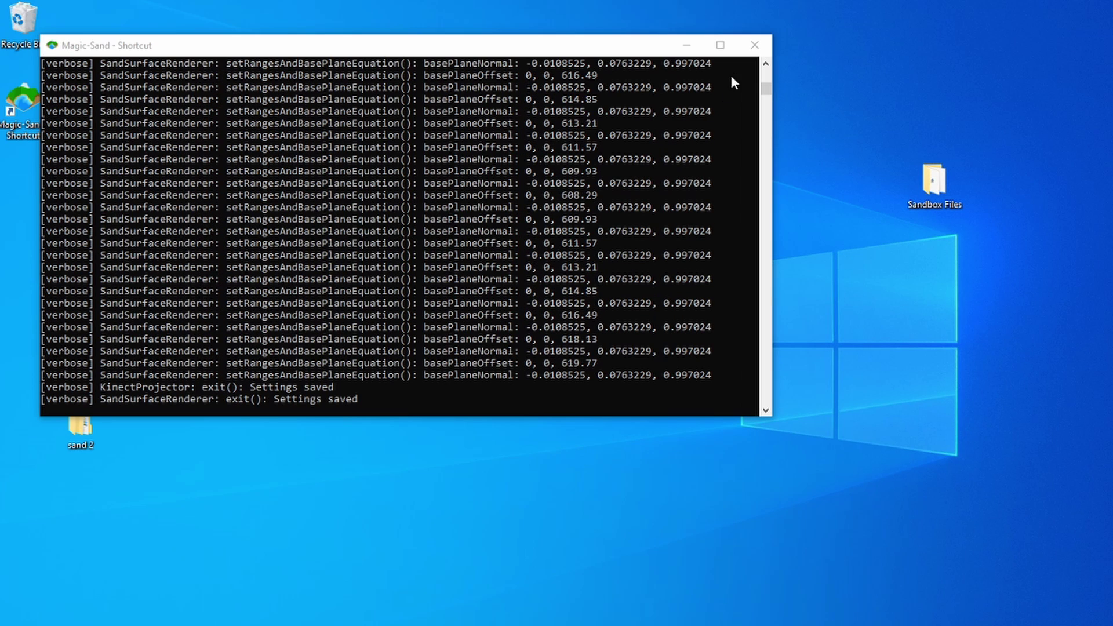
left_click(757, 42)
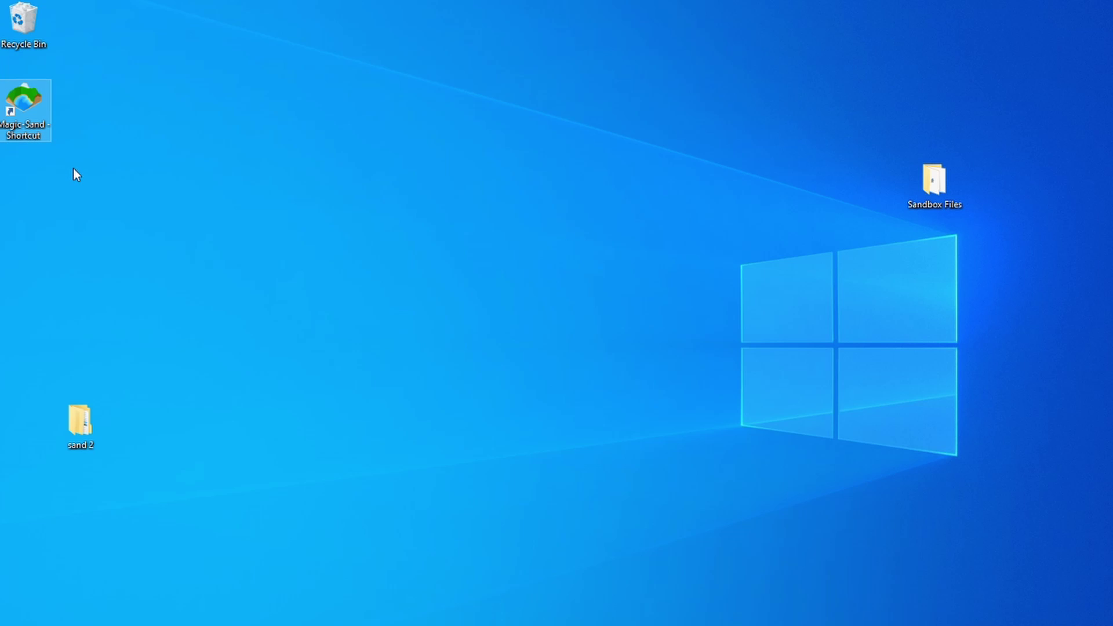
double_click(22, 111)
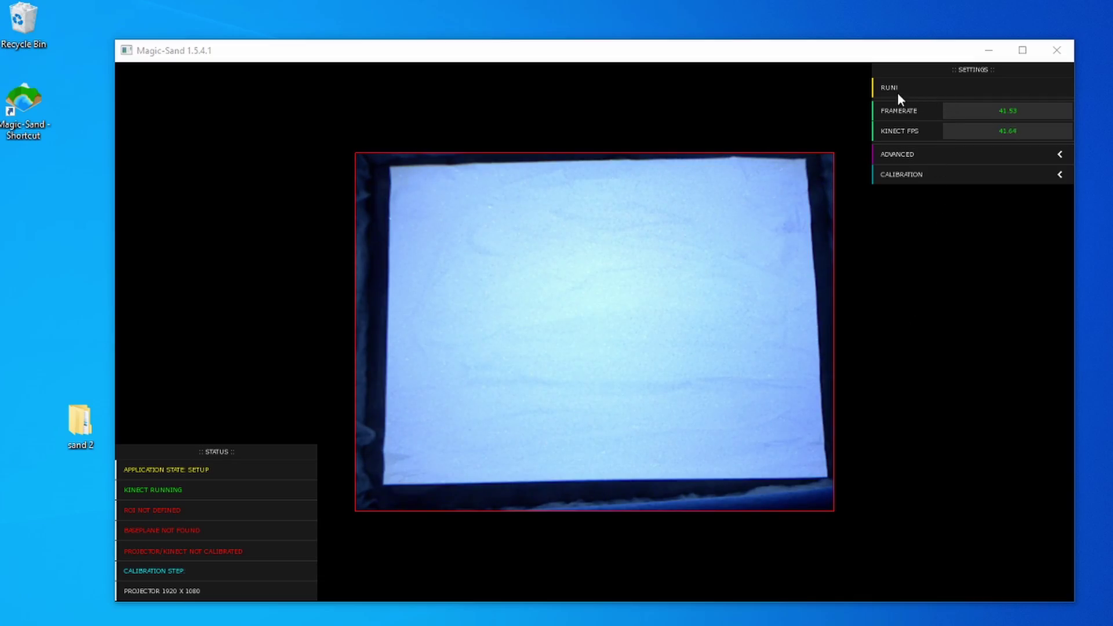
left_click(893, 89)
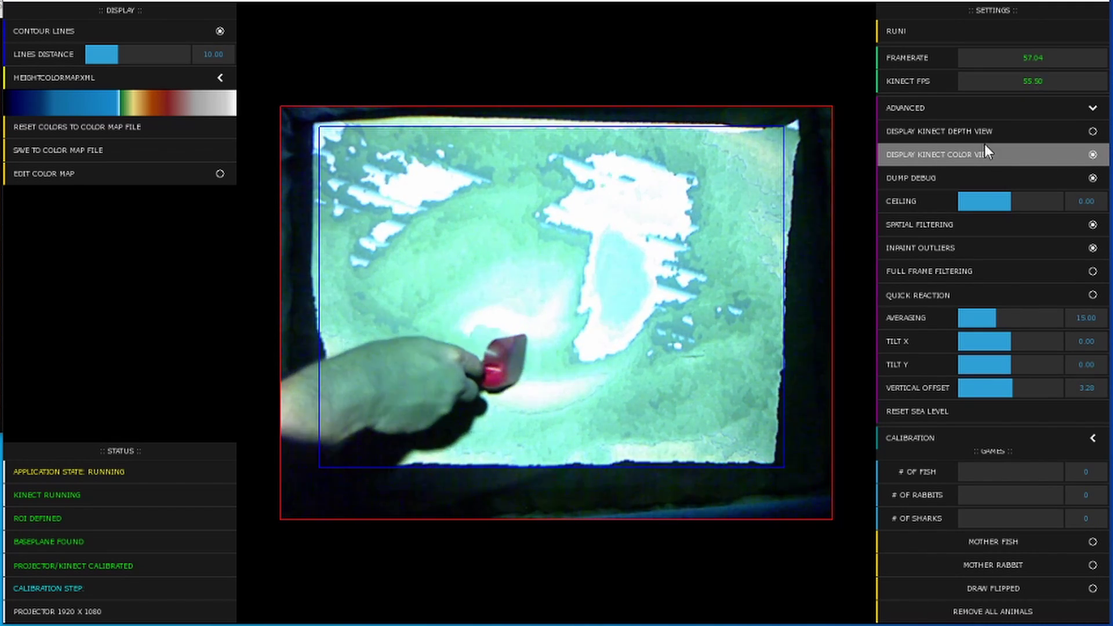
Compare the Kinect color view with the rendered terrain while the sand is reshaped, ending on the terrain view
left_click(1092, 155)
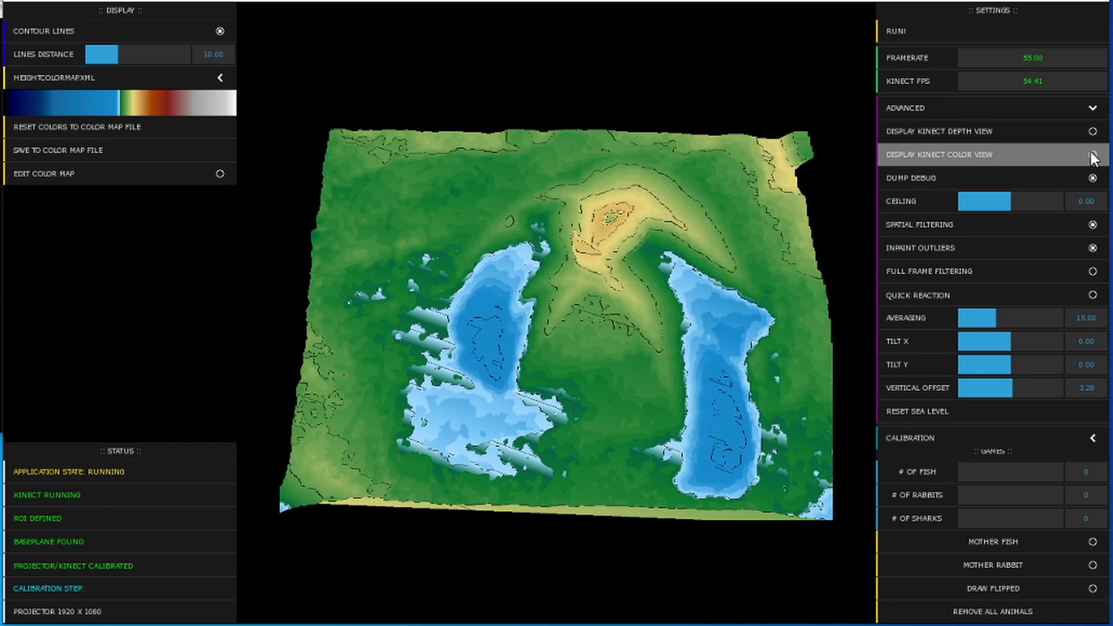
left_click(1091, 155)
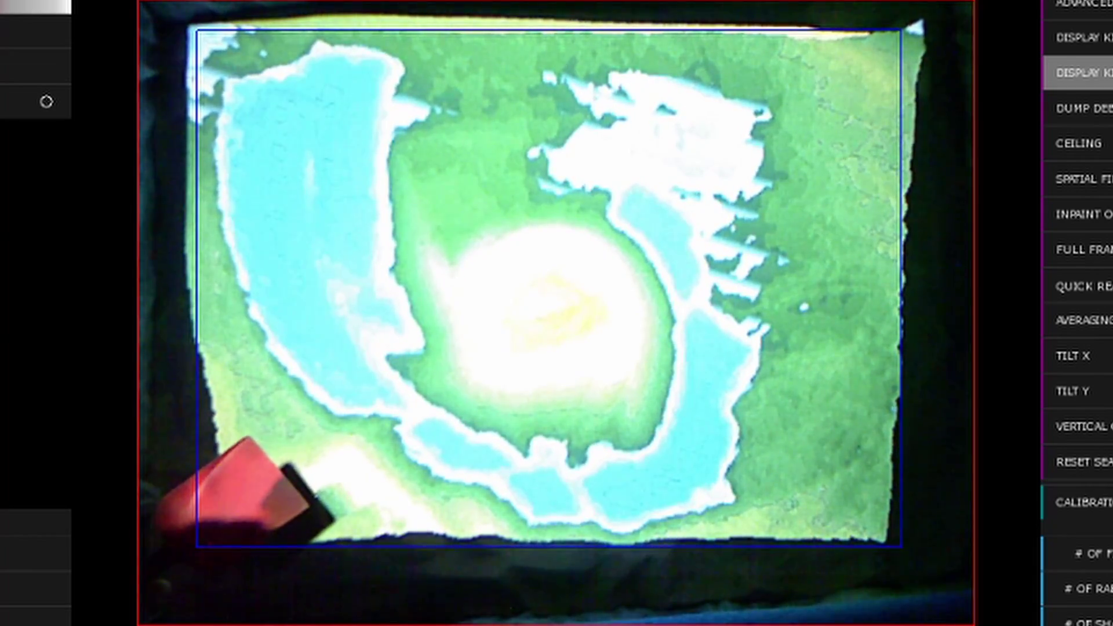
left_click(1077, 72)
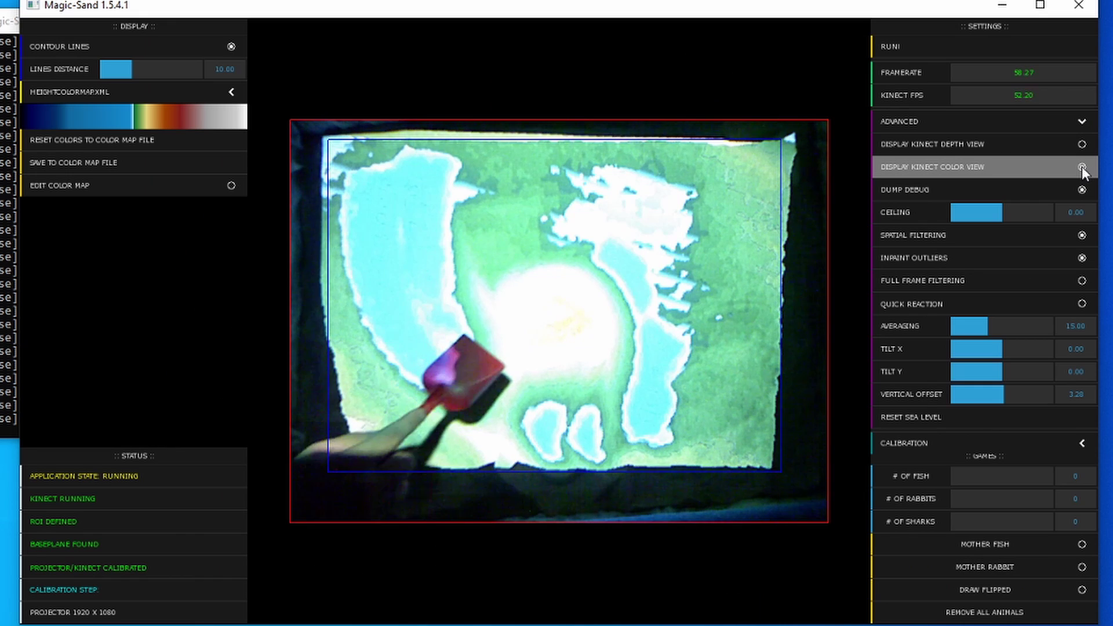
left_click(1104, 74)
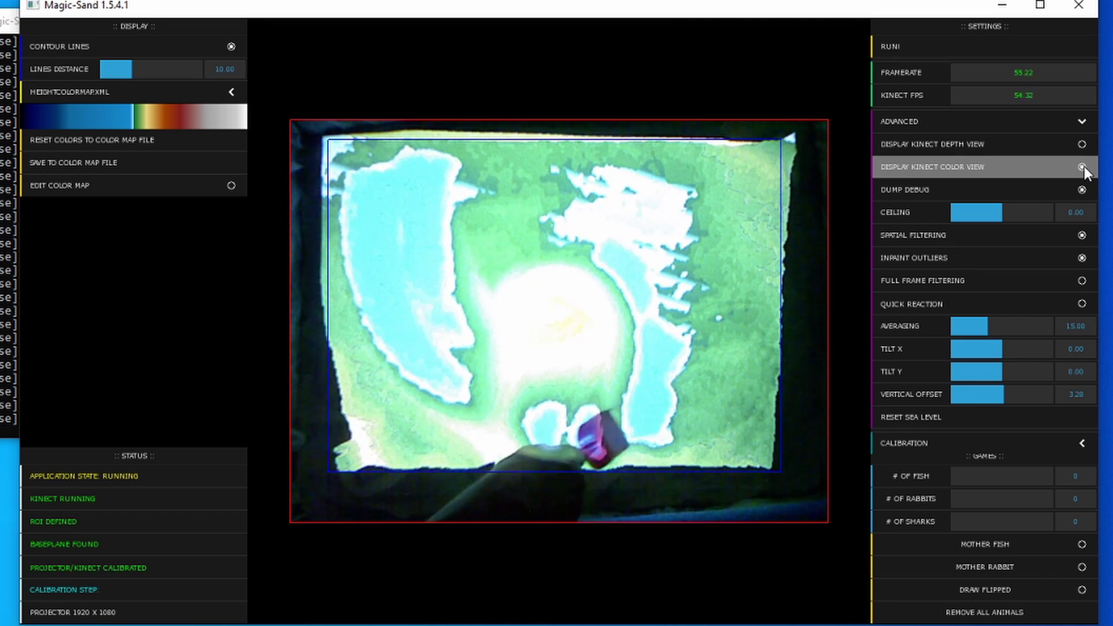
left_click(1082, 166)
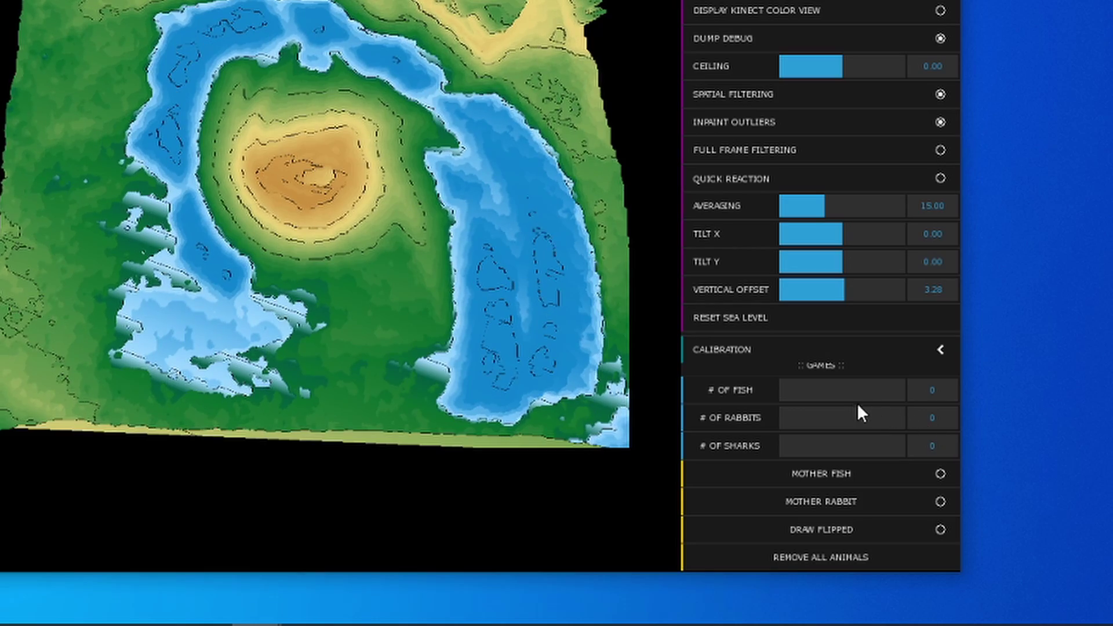
Add fish, sharks and rabbits to the sandbox game, and display the Kinect color view
left_click(806, 391)
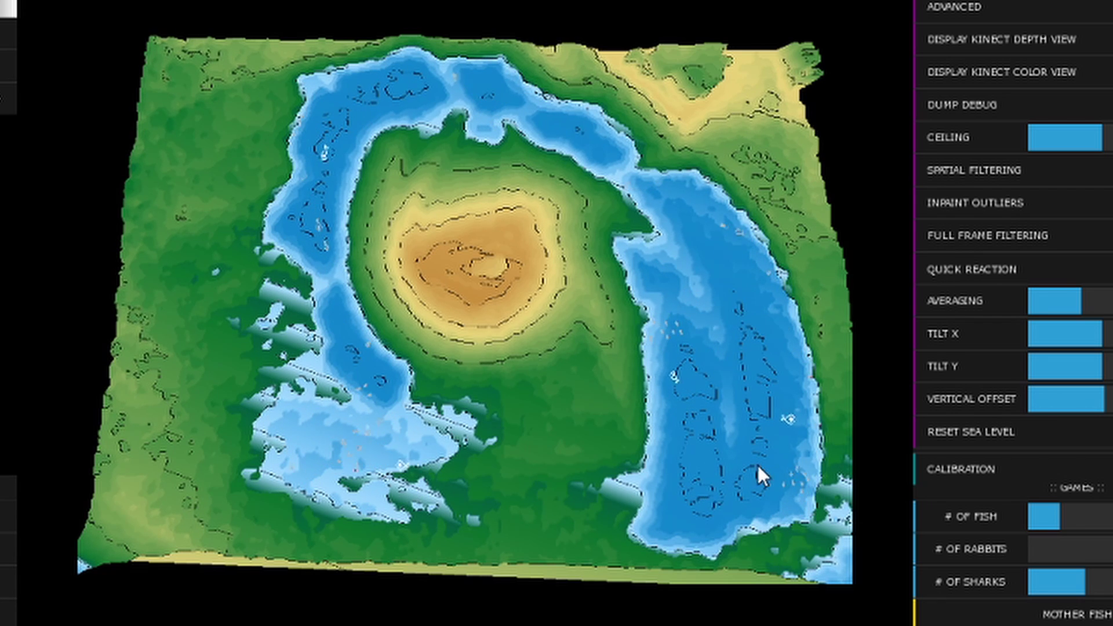
left_click(1064, 544)
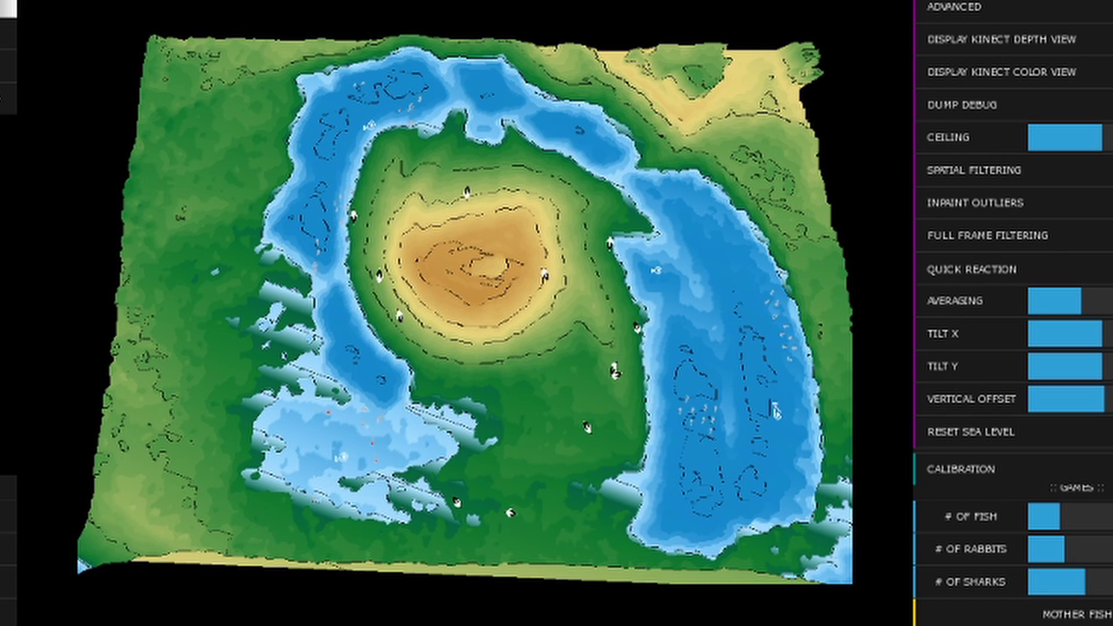
left_click(1001, 72)
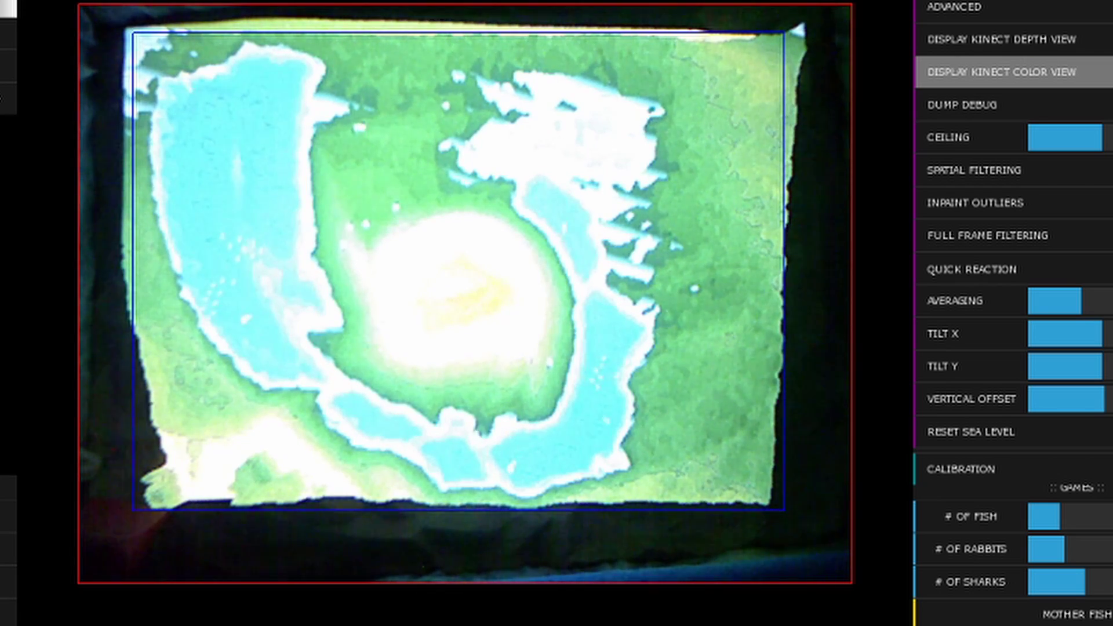